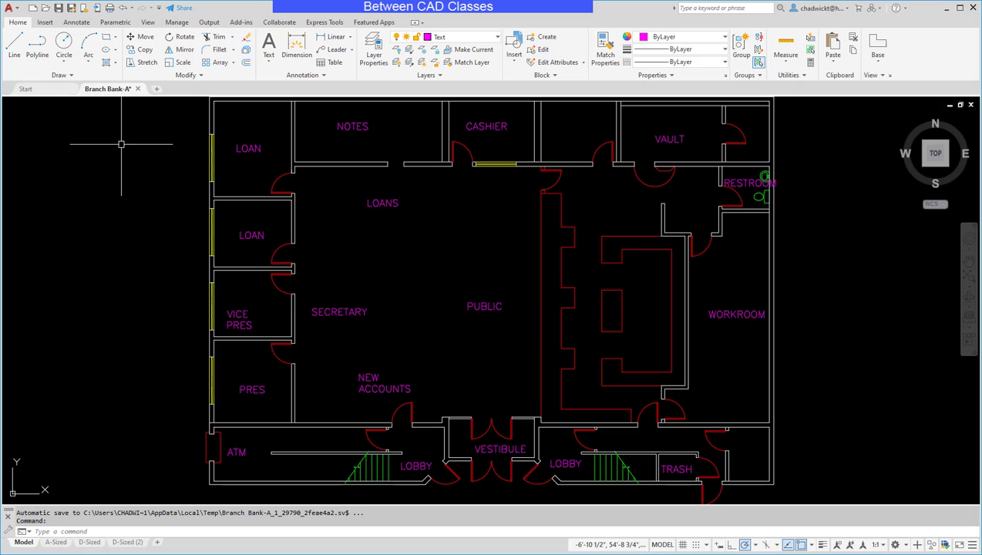
Step: Add the multiline text TELLERS with a height of 12 beside the small rectangular island in the teller area
click(268, 44)
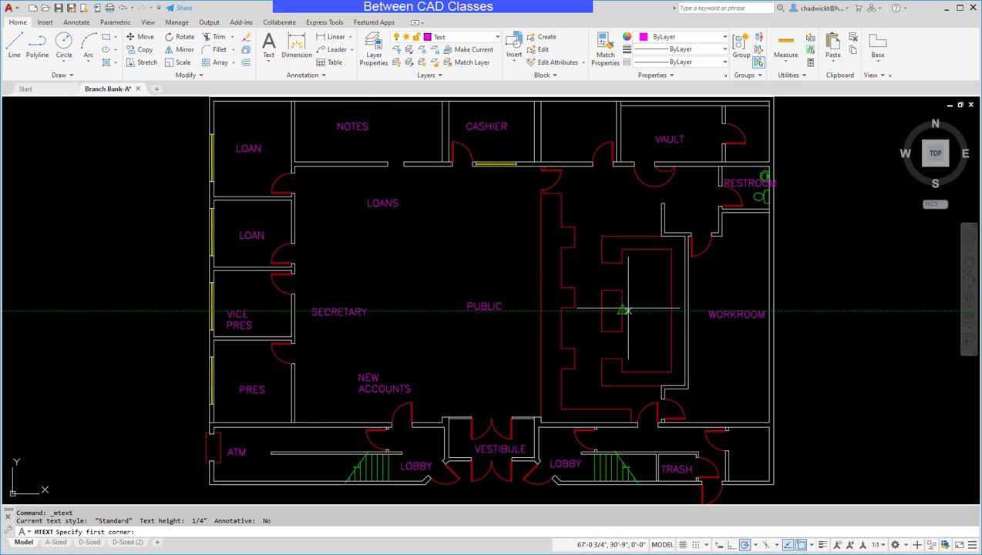
click(633, 307)
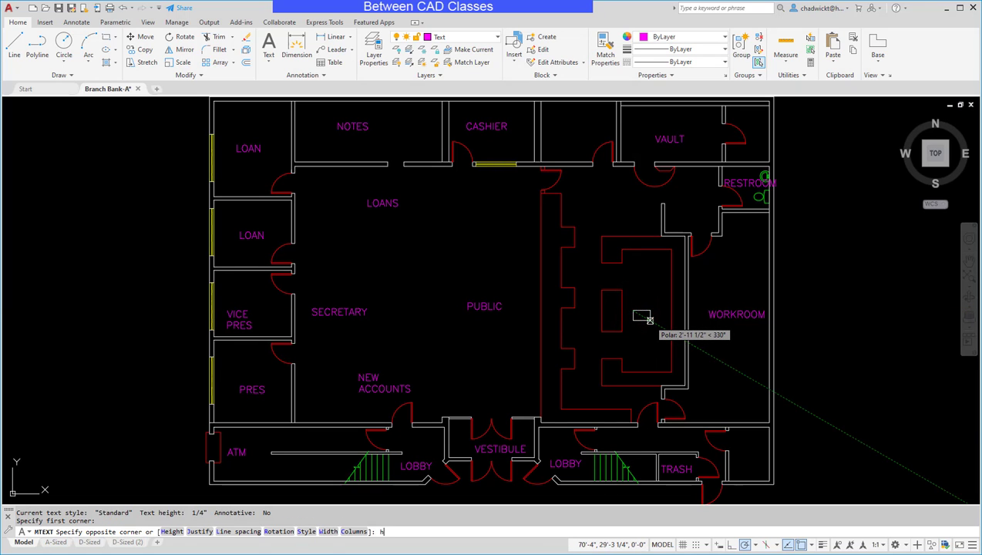
text(h)
key(Return)
text(12)
key(Return)
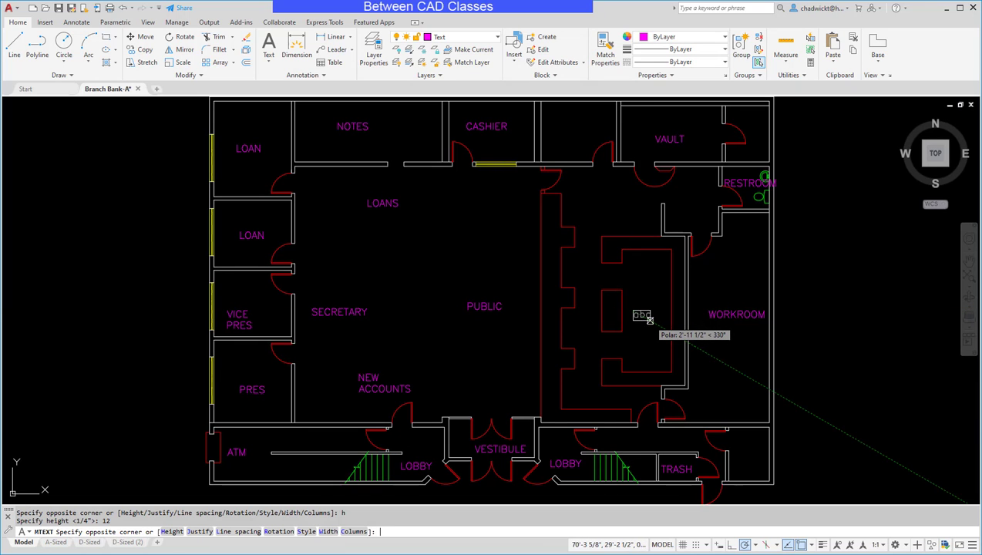
scroll(643, 316, up, 4)
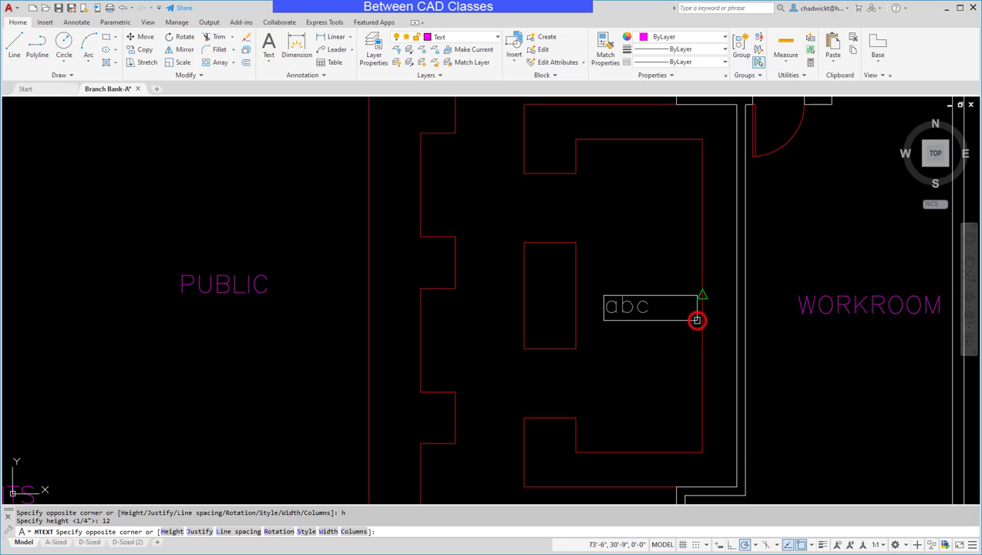
click(696, 319)
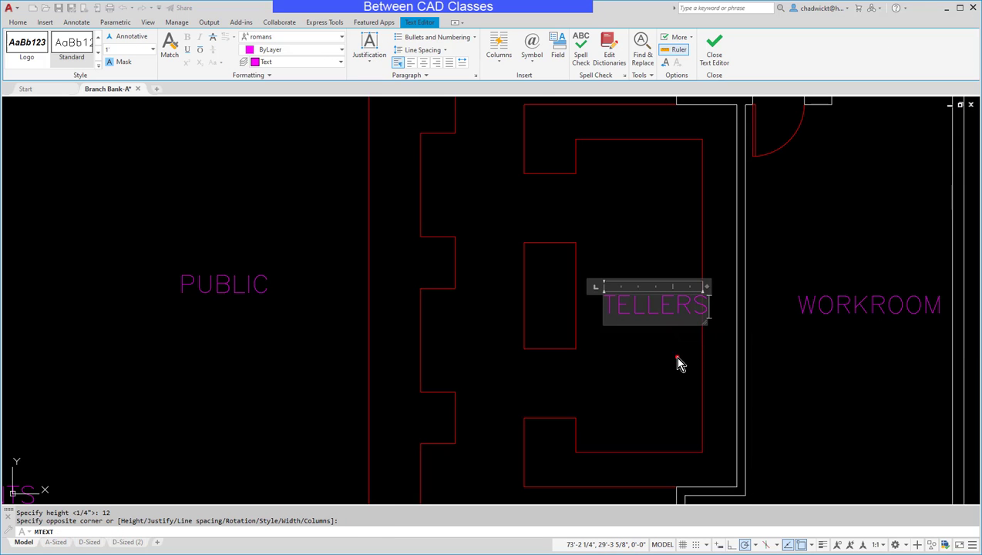
click(676, 361)
Step: Move the TELLERS text slightly up and left so it sits between the island and the surrounding counter
click(651, 301)
text(m)
key(Return)
click(656, 379)
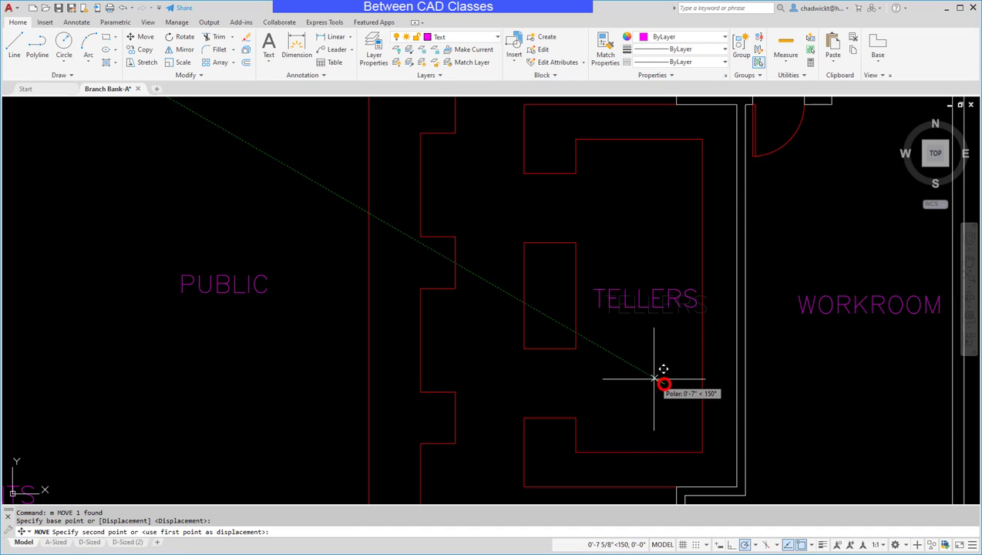
click(649, 372)
key(Escape)
Step: Make Dimensions the current layer
scroll(659, 386, down, 2)
scroll(659, 385, down, 2)
mouse_move(664, 391)
middle_down()
mouse_move(723, 361)
mouse_move(723, 340)
mouse_move(714, 340)
middle_up()
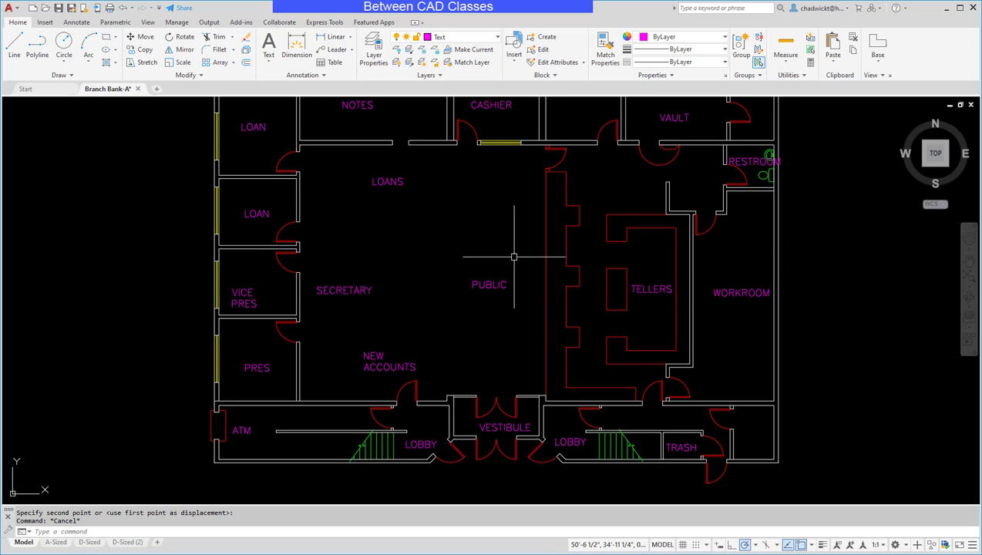
click(497, 37)
click(459, 89)
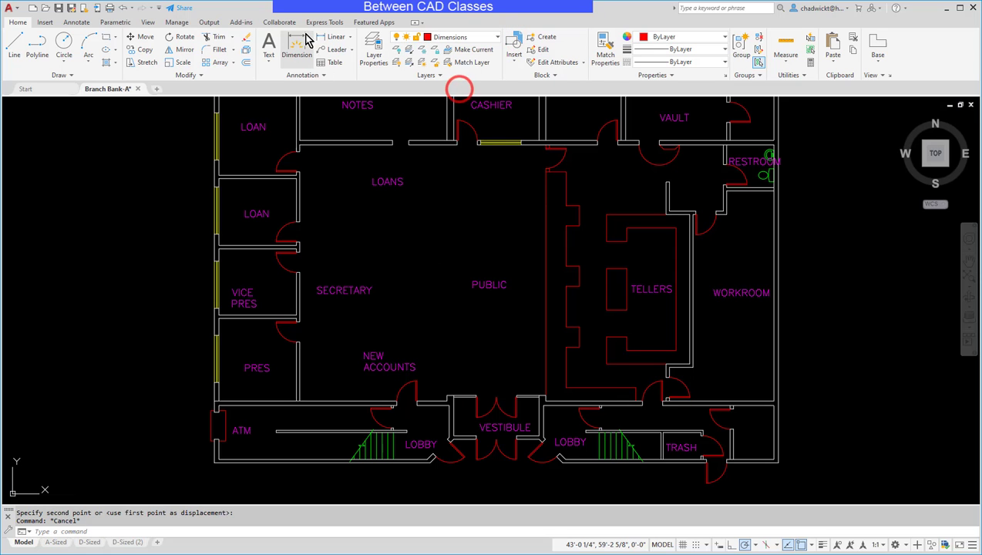
Step: Add a horizontal linear dimension in the ARCHITECTURAL_24 style just above the upper edge of the teller island
click(320, 75)
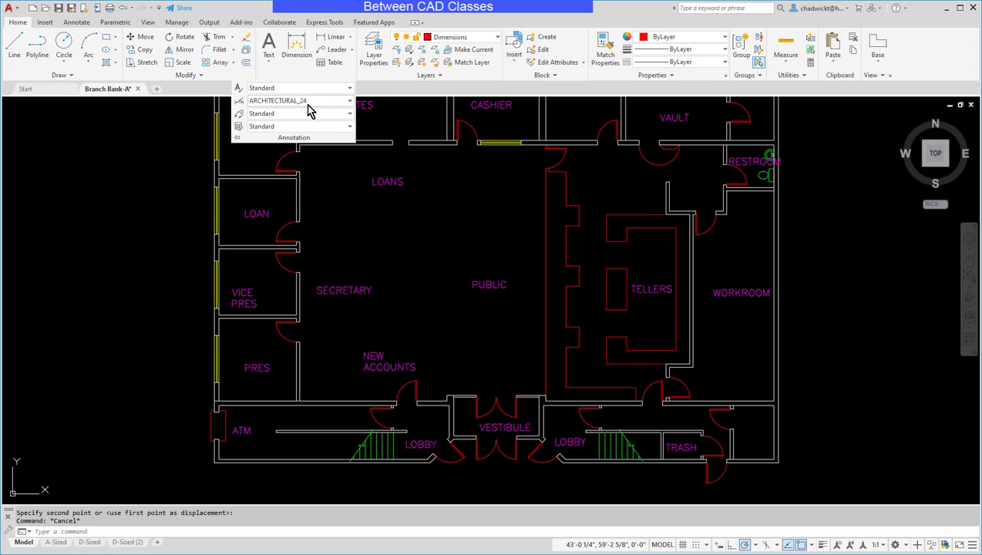
click(339, 40)
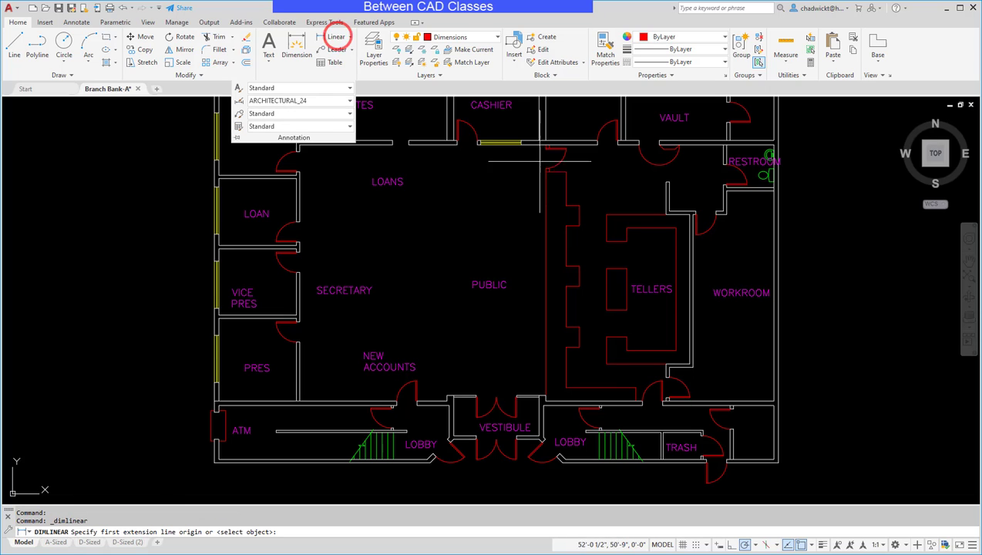
click(604, 268)
click(617, 267)
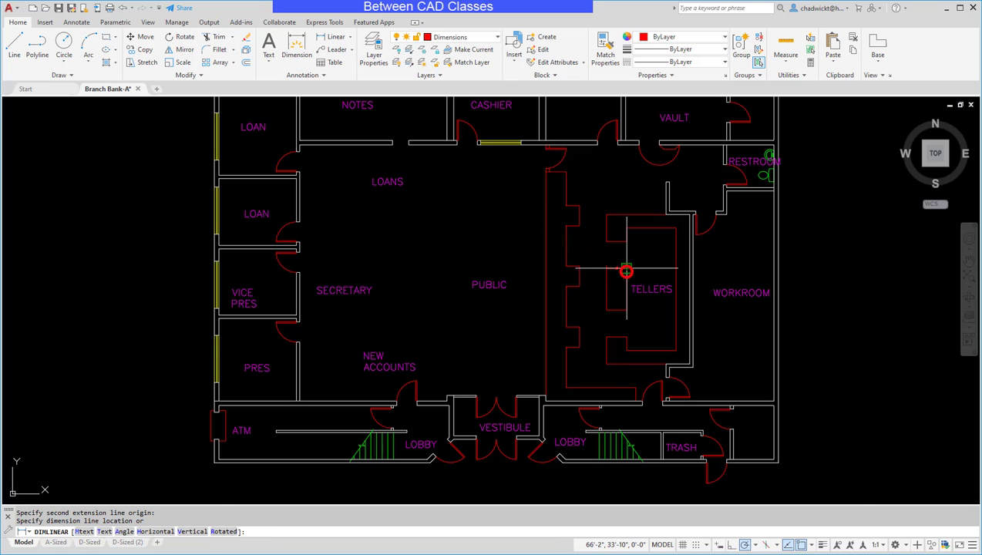
scroll(626, 266, up, 3)
click(622, 256)
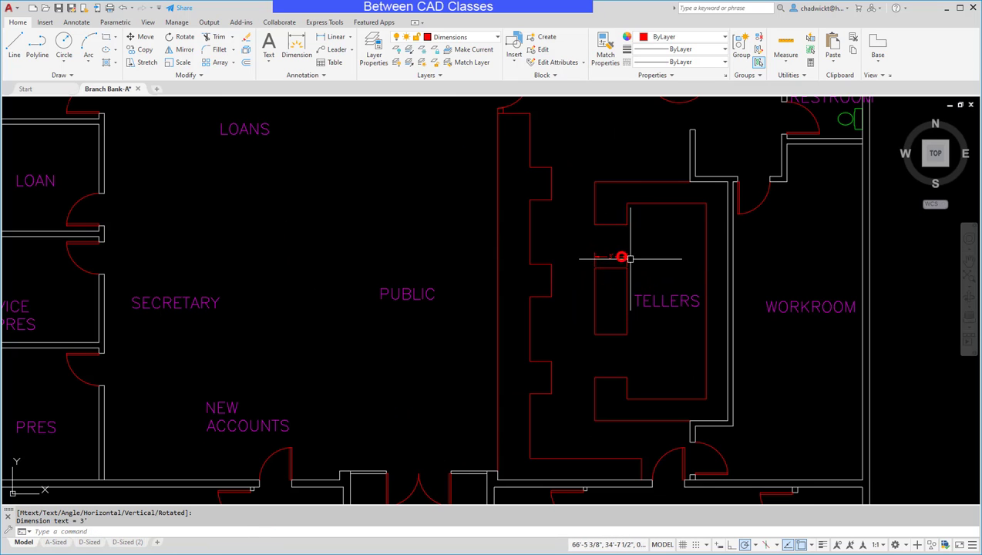
Step: Check the overall scale in the Fit settings of the ARCHITECTURAL_24 dimension style without changing anything
click(327, 75)
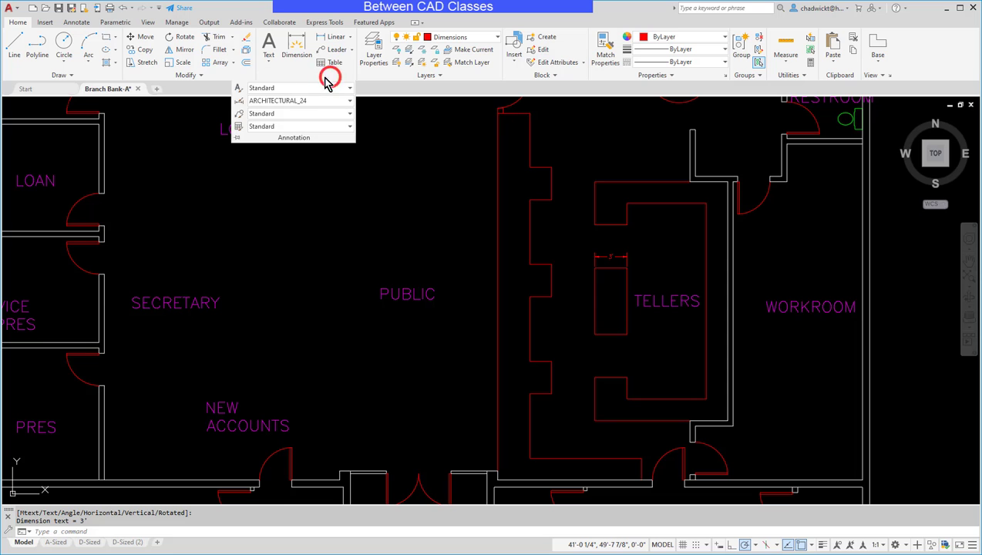
click(241, 106)
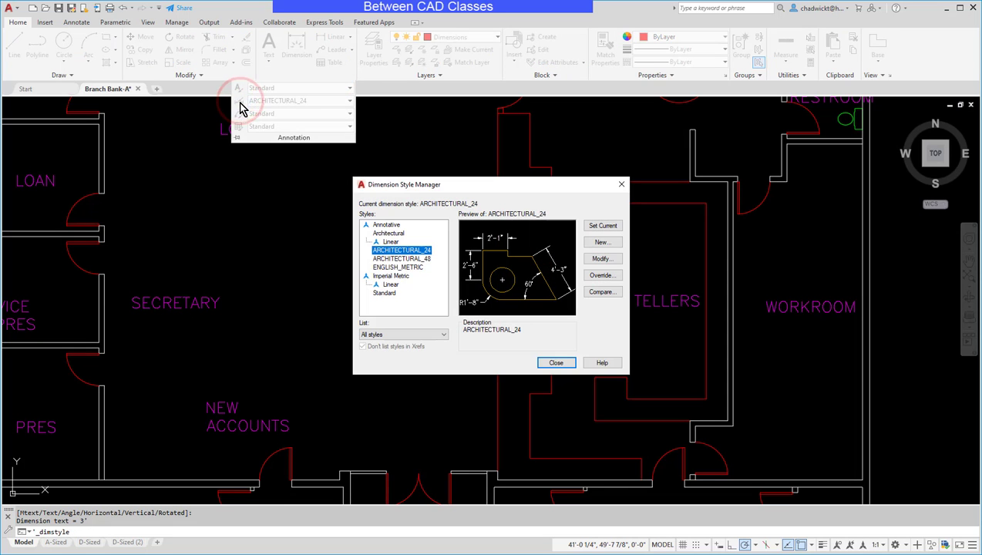
click(604, 260)
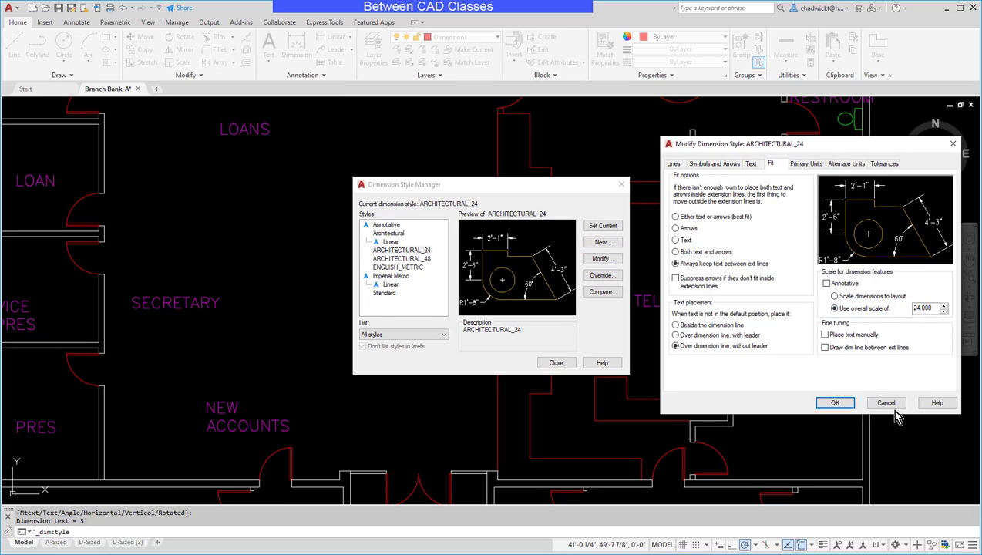
click(888, 402)
click(549, 362)
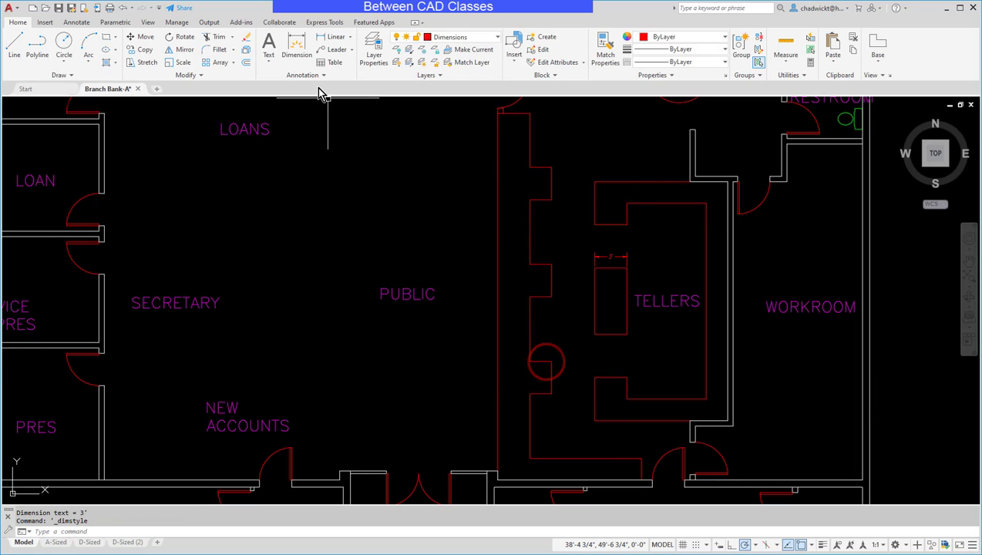
Step: Make Architectural the current dimension style
click(316, 75)
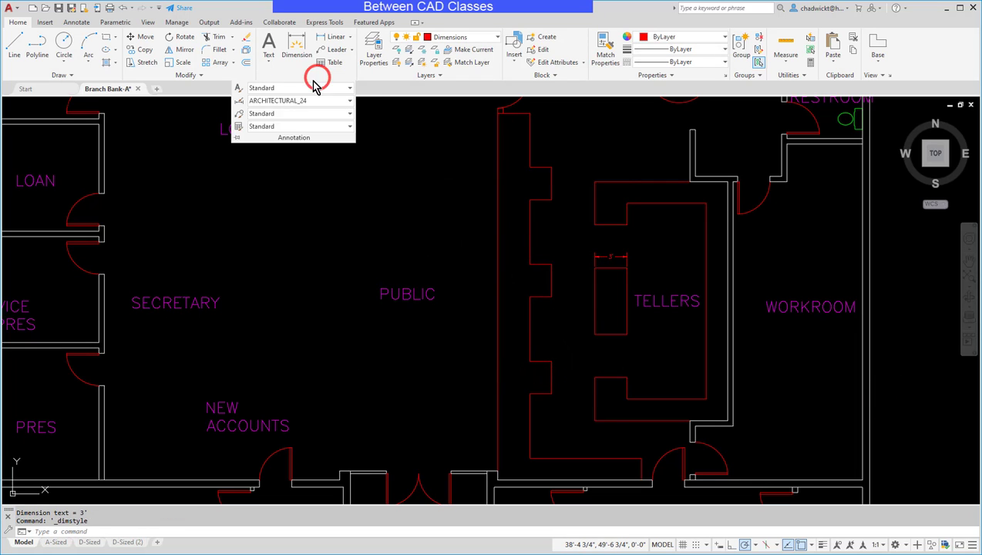
click(271, 101)
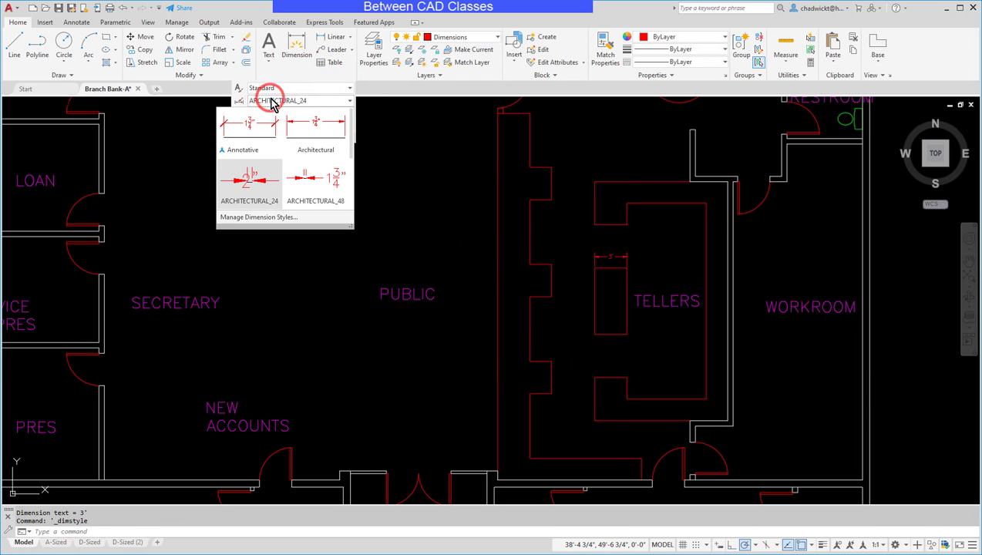
click(314, 135)
Step: Add a horizontal linear dimension just below the lower edge of the teller island
click(336, 37)
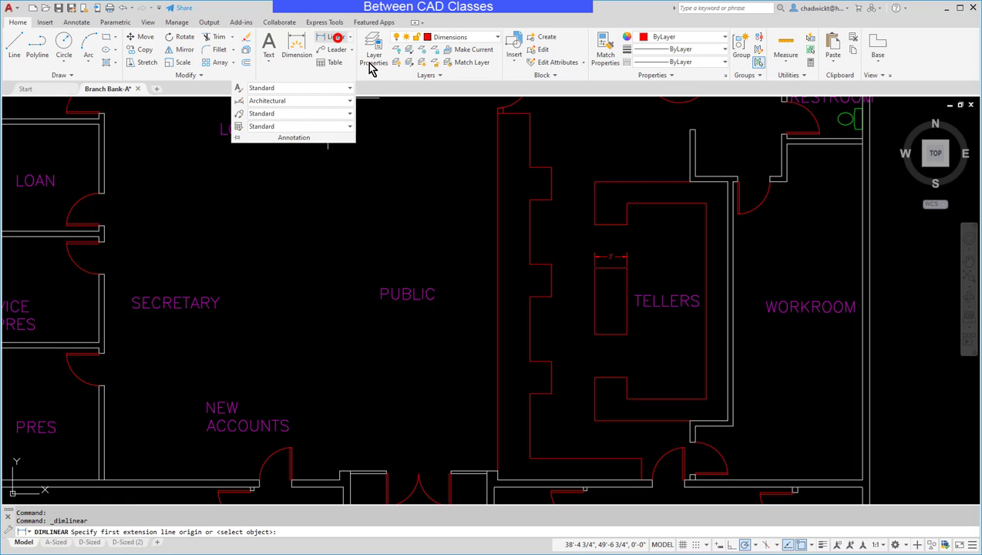
click(594, 334)
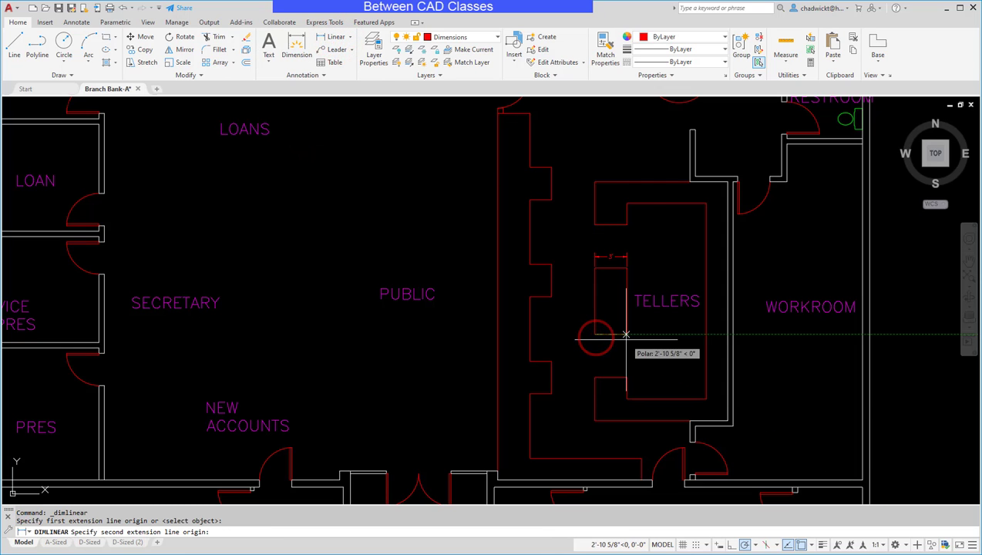
click(627, 334)
click(615, 339)
Step: Inspect the tiny dimension below the teller island up close and erase it
scroll(621, 333, up, 5)
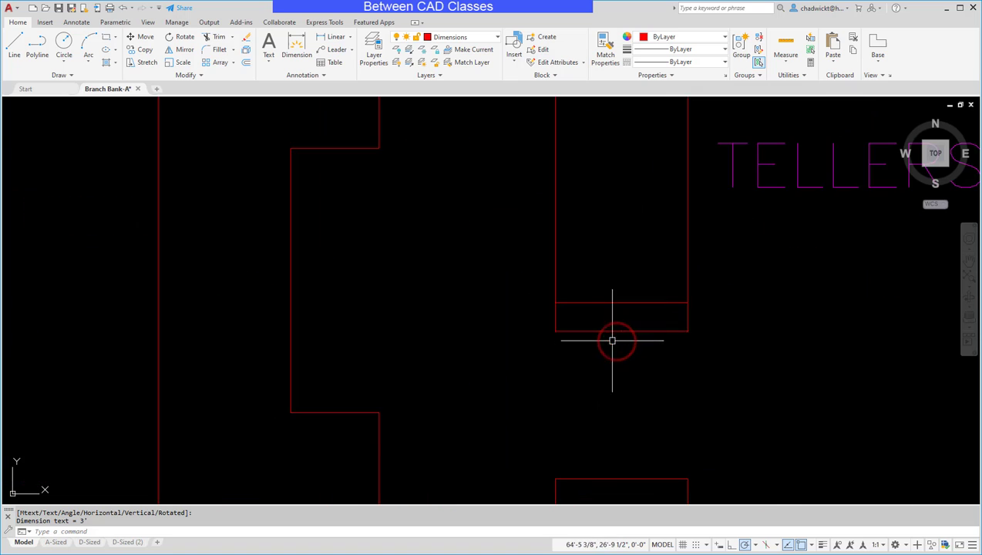
scroll(620, 333, up, 4)
scroll(631, 308, down, 4)
scroll(637, 309, down, 4)
click(651, 297)
click(618, 318)
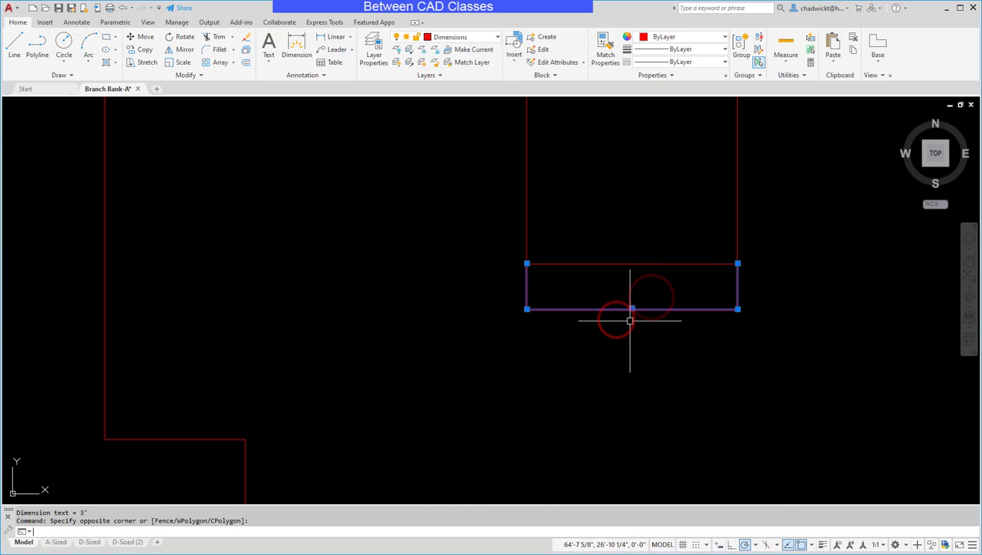
key(e)
key(Return)
Step: Make Hatching the current layer
scroll(694, 184, down, 3)
mouse_move(695, 184)
middle_down()
mouse_move(631, 305)
mouse_move(607, 307)
middle_up()
scroll(577, 313, down, 2)
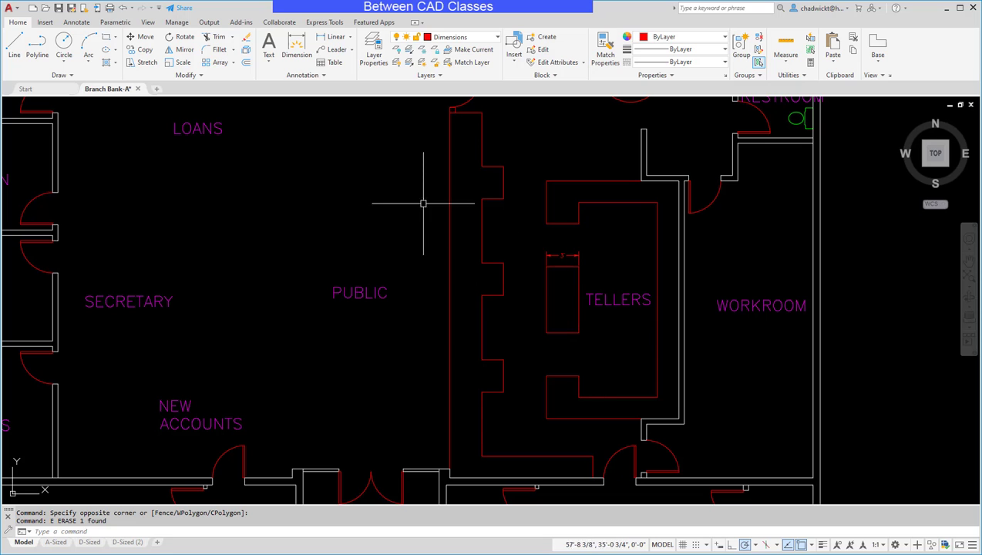
click(460, 37)
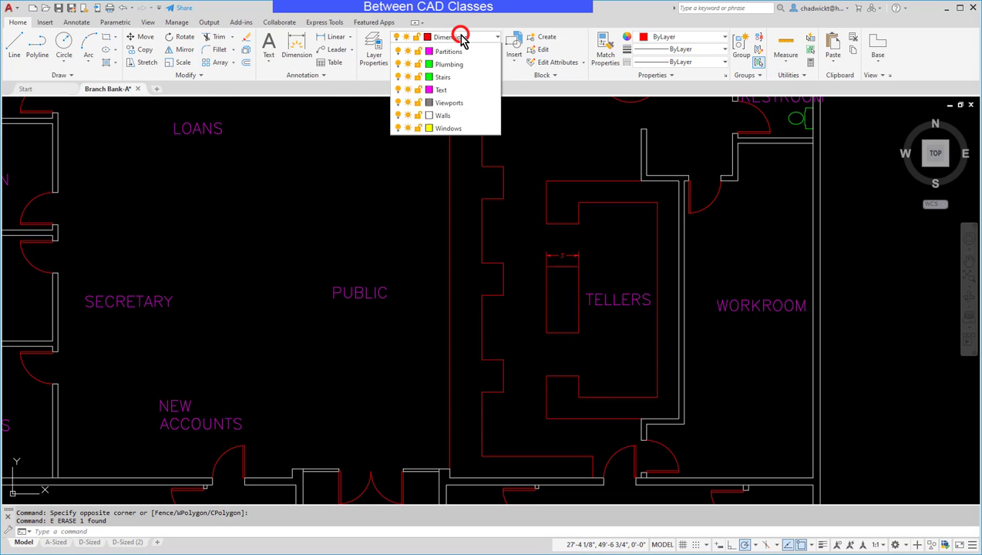
click(447, 140)
Step: Hatch the long teller counter, the C-shaped back counter and the island with the ANSI31 pattern at scale 24
click(105, 62)
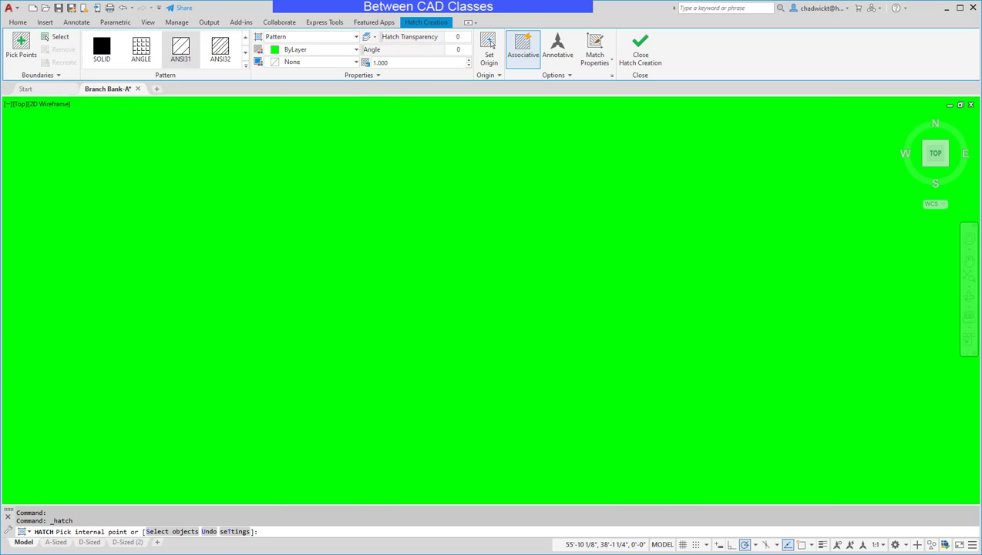
scroll(464, 222, down, 6)
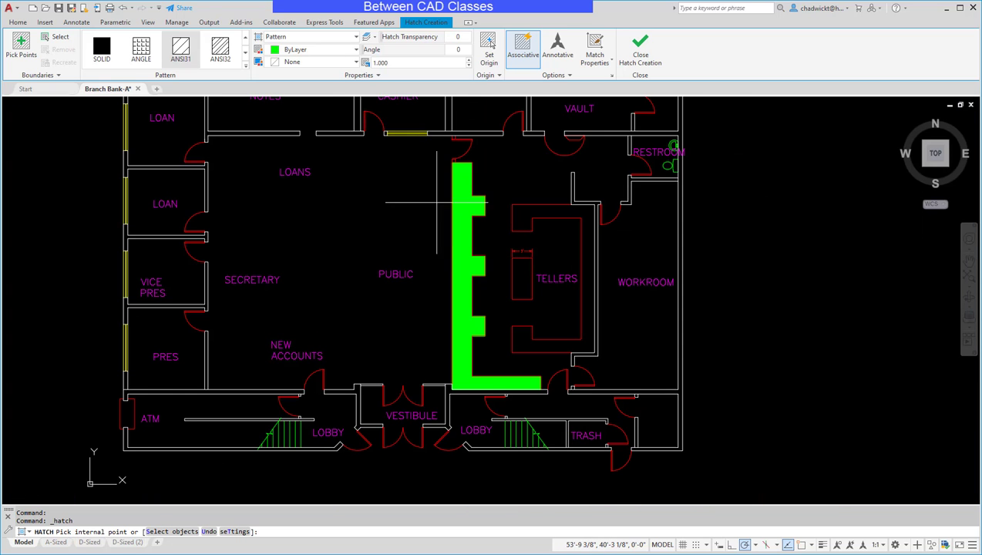
click(395, 62)
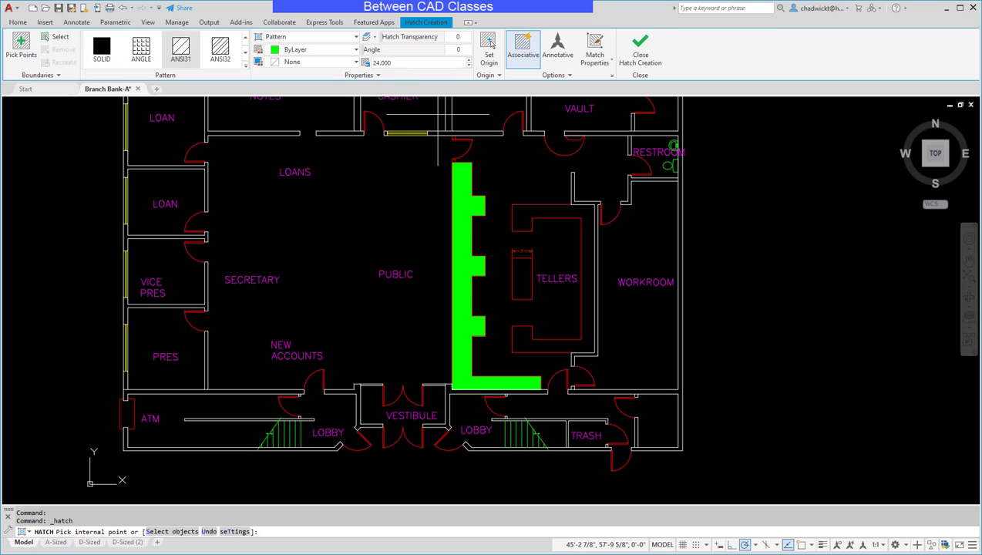
click(470, 204)
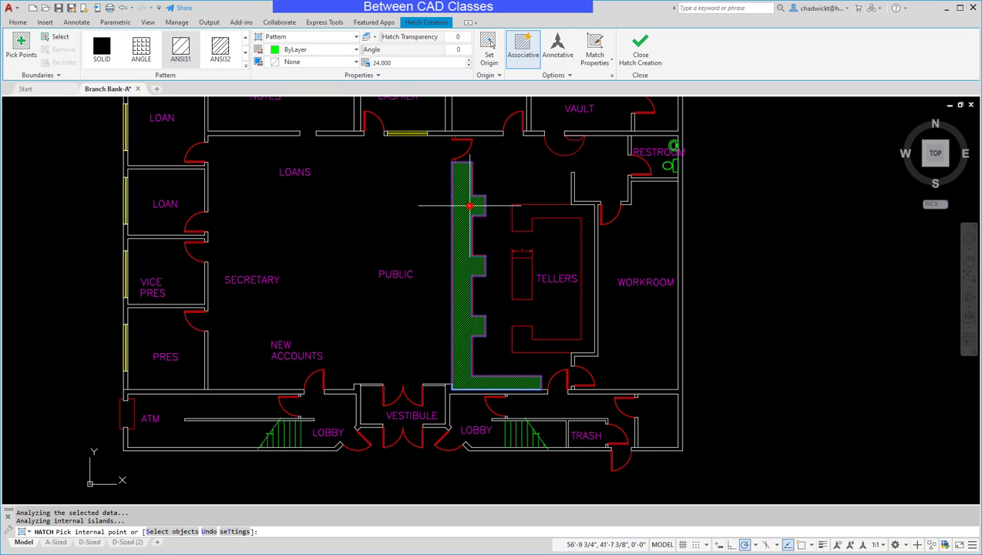
click(523, 210)
click(522, 282)
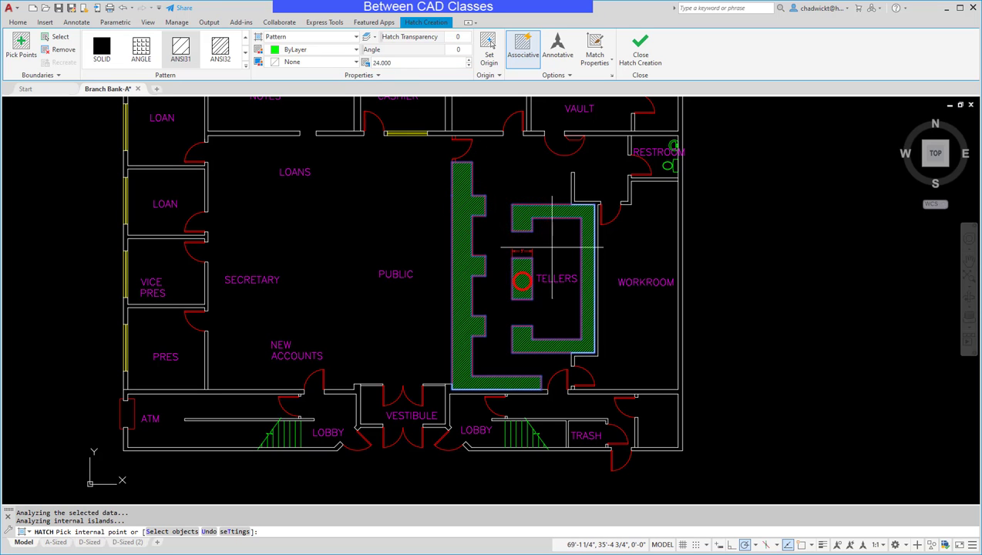
key(Escape)
key(Escape)
key(Escape)
Step: Switch to the D-Sized (2) layout, activate its four viewports in turn and compare their text, dimension and hatch sizes up close
scroll(636, 270, up, 2)
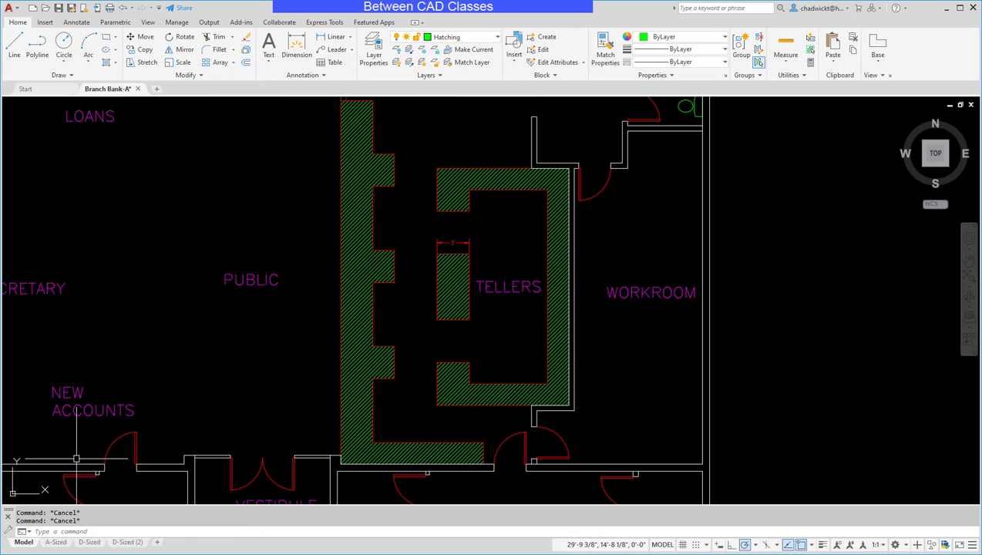
click(128, 542)
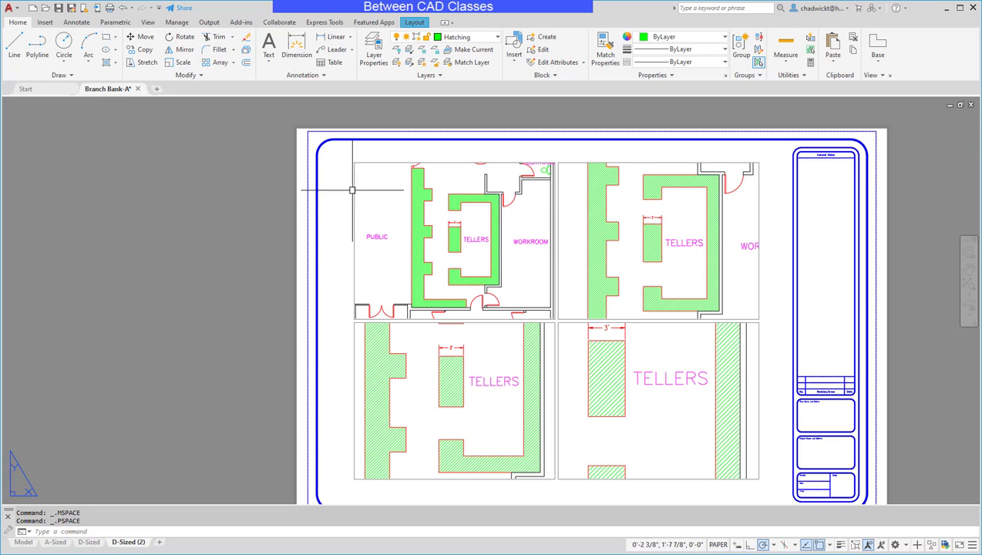
double_click(380, 196)
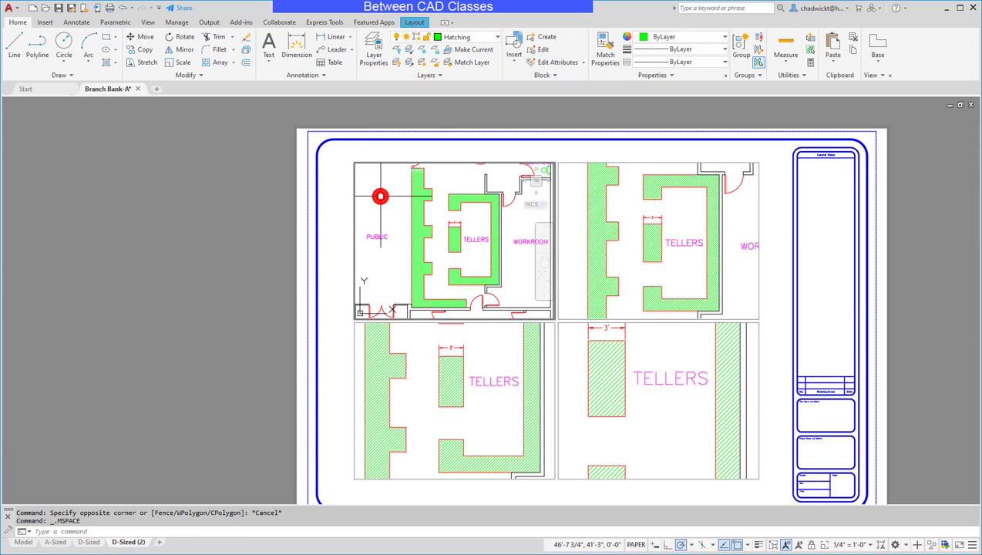
click(695, 265)
click(672, 412)
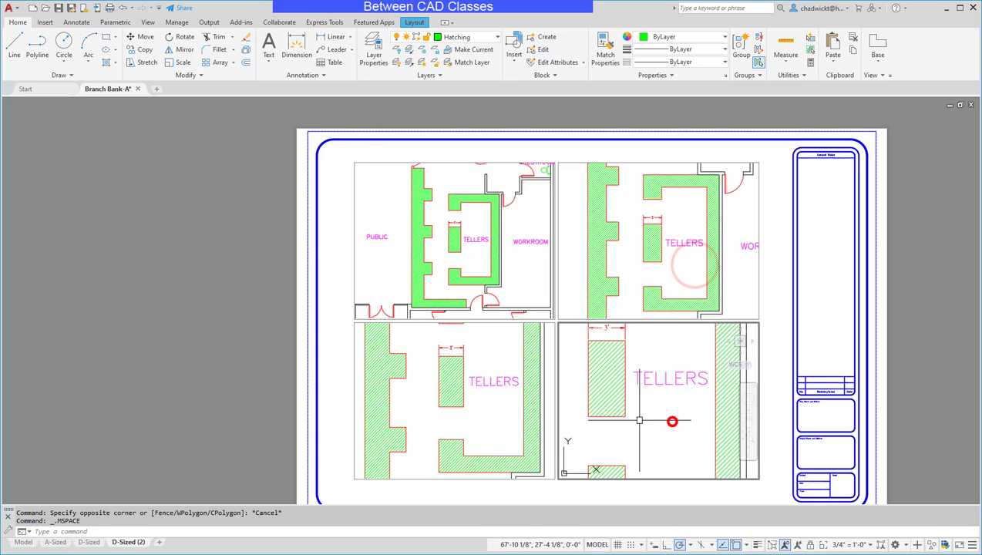
click(484, 410)
double_click(230, 365)
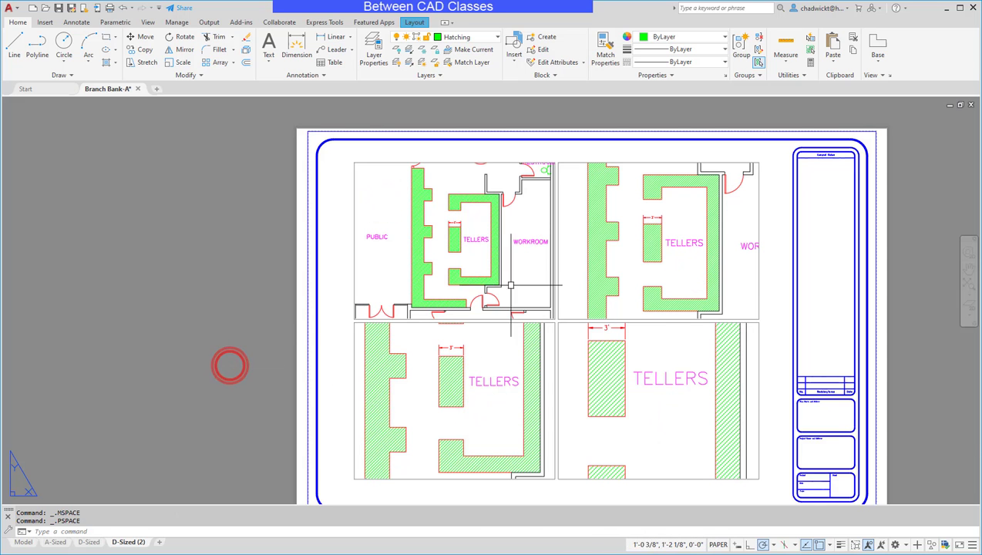
scroll(548, 285, up, 2)
middle_drag(782, 370, 742, 348)
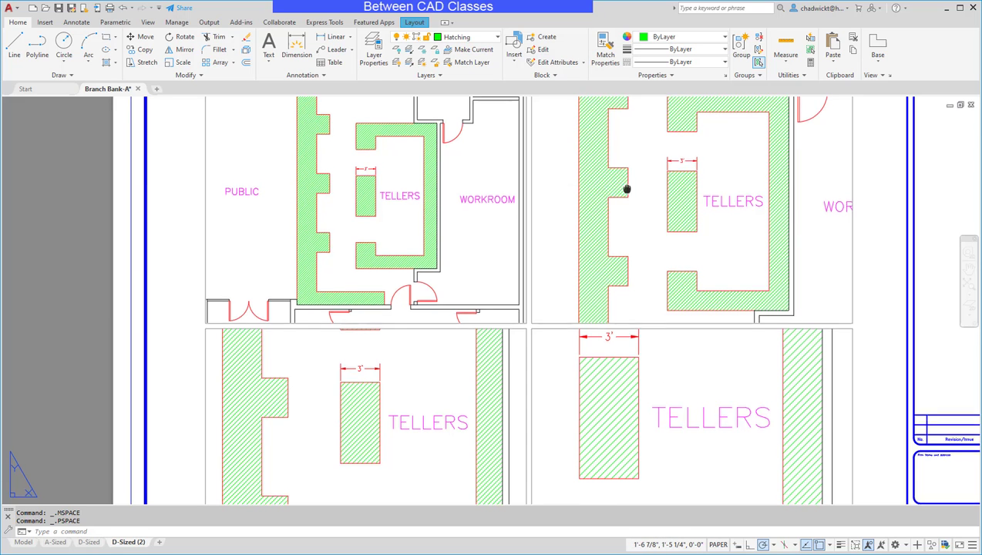
Step: Return to model space and erase the teller area's hatching, the island's dimension and the TELLERS text
middle_drag(624, 187, 615, 226)
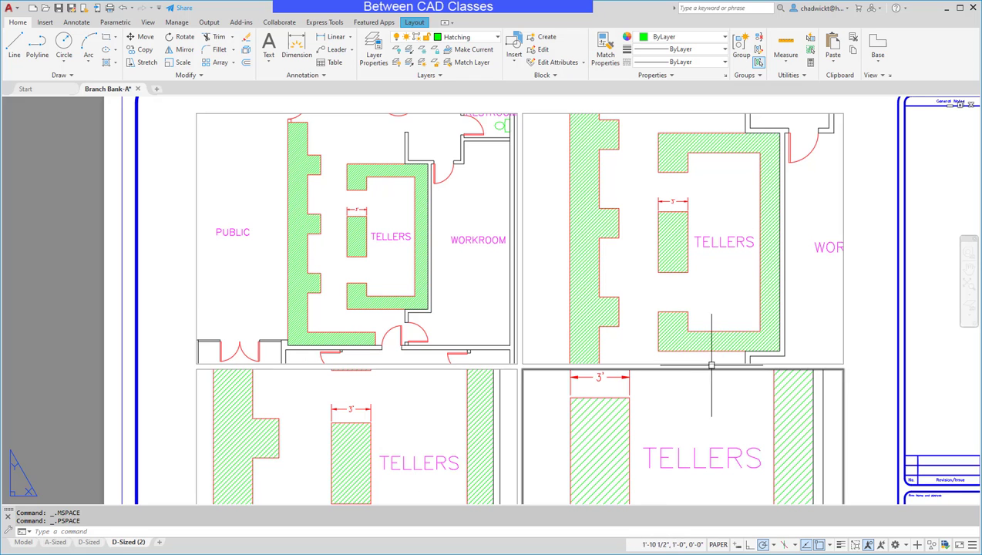
scroll(800, 413, down, 2)
middle_drag(800, 413, 698, 342)
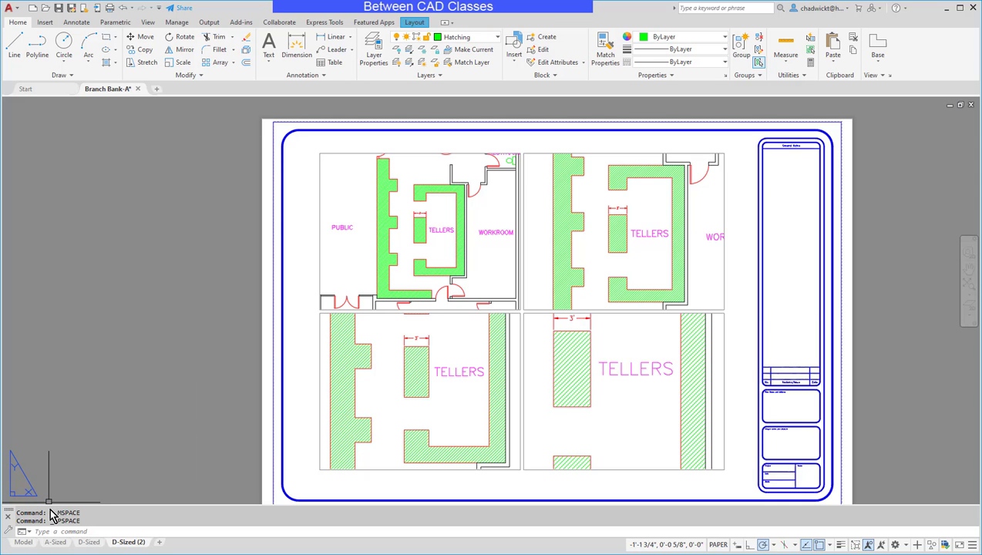
click(23, 545)
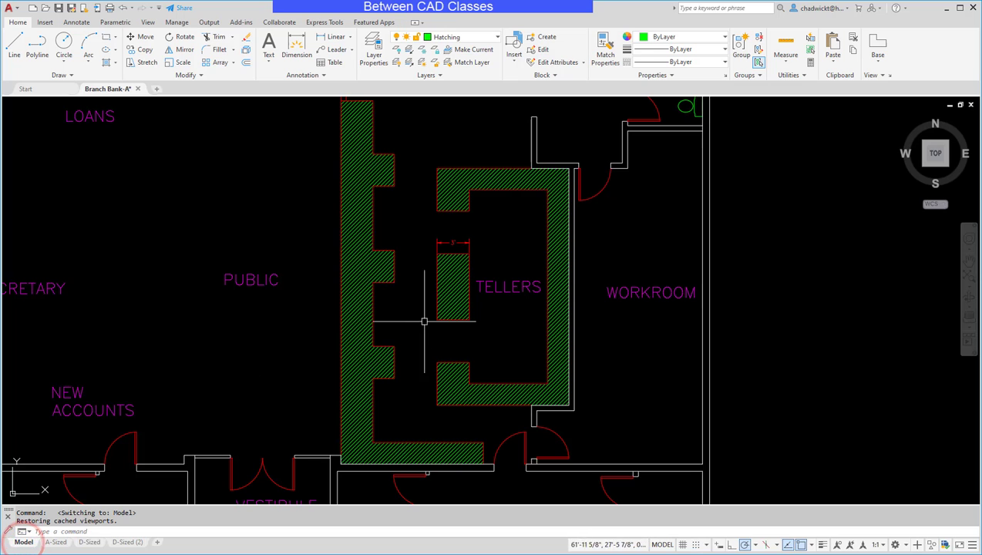
click(349, 273)
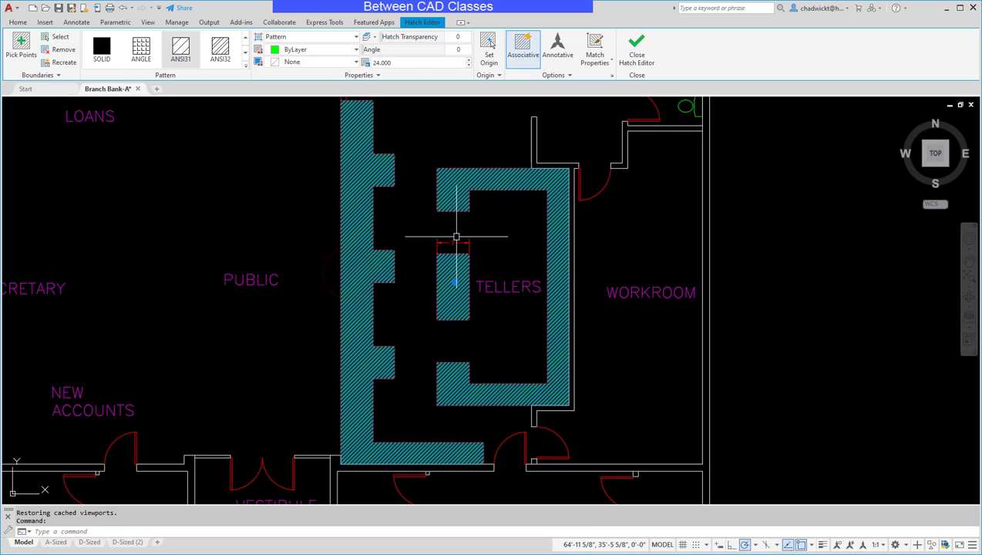
click(508, 287)
text(e)
key(Return)
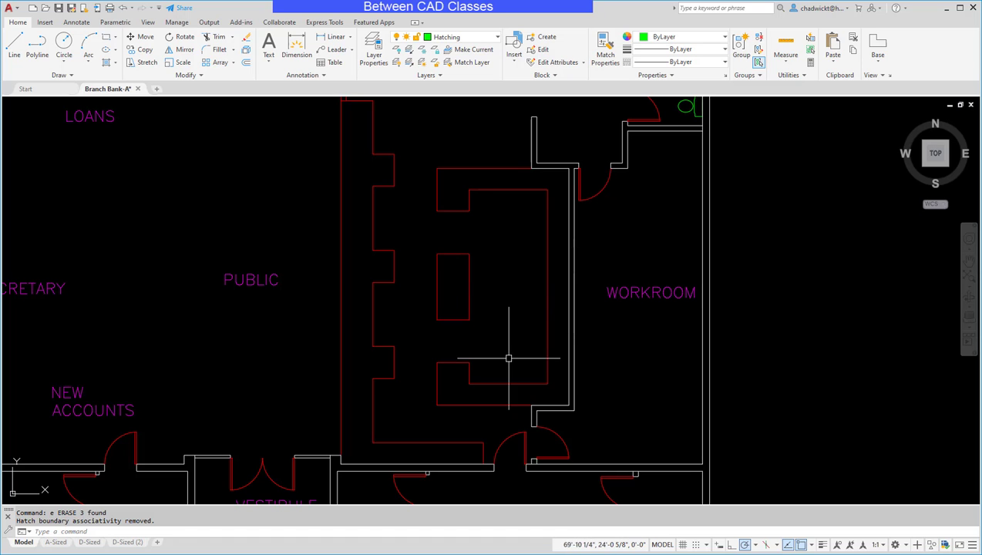
Step: Make Text the current layer and Annotative the current text style
click(480, 37)
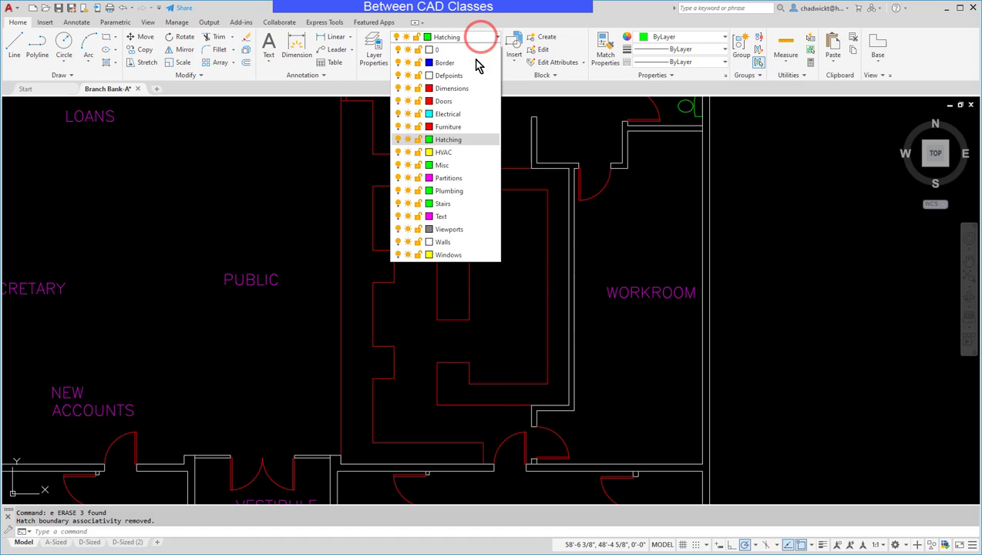
click(447, 217)
click(303, 75)
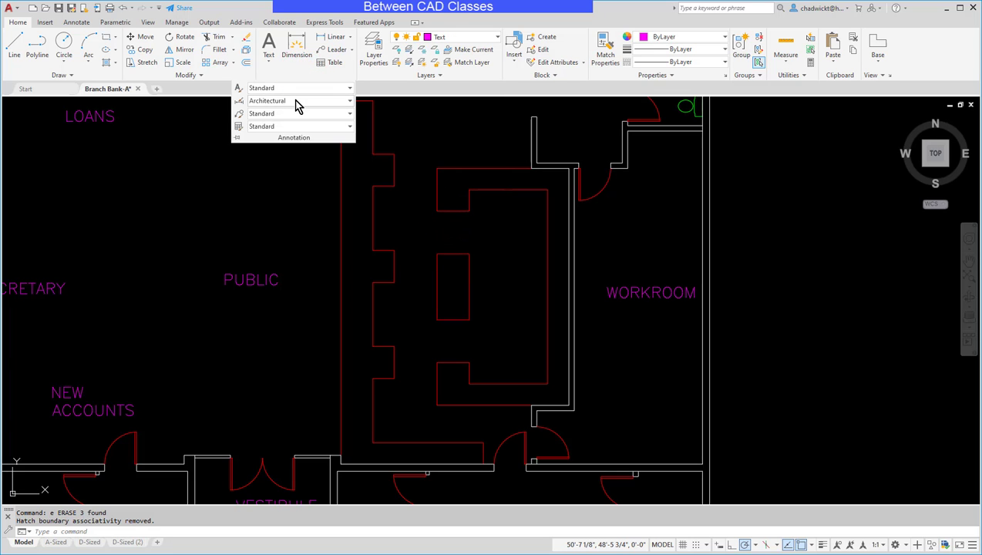
click(303, 90)
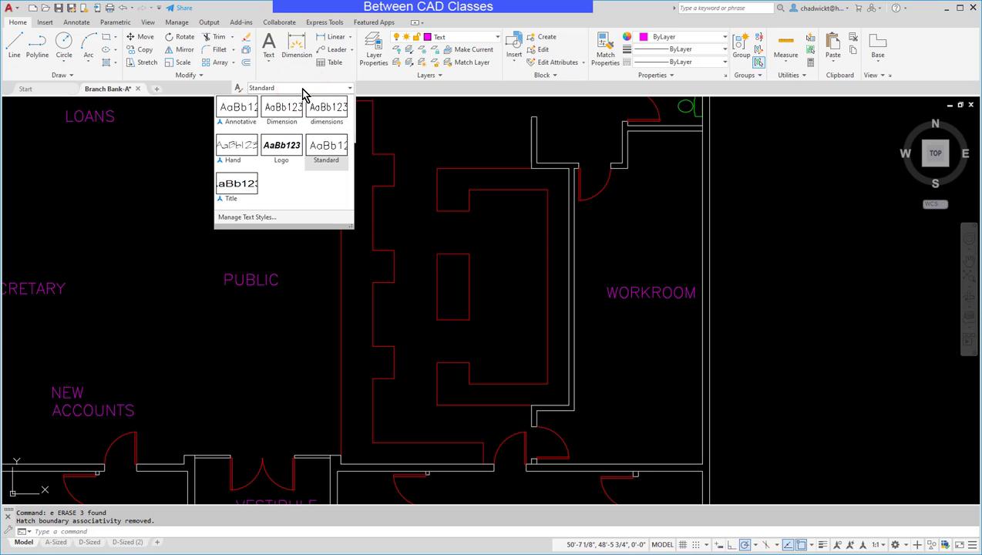
click(241, 110)
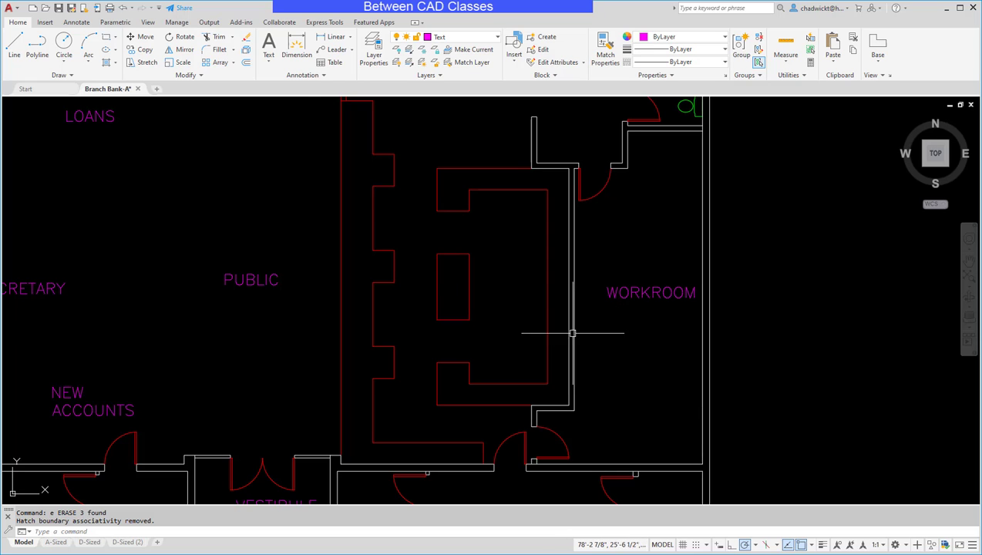
click(309, 76)
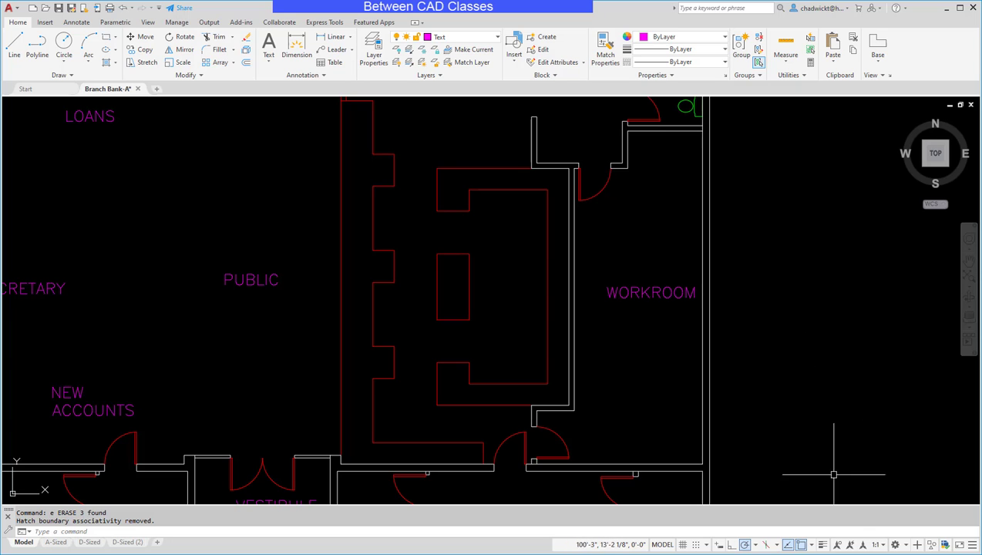
Step: Set the annotation scale to 1/4" = 1'-0" and place the multiline text TELLERS beside the island, inside the C-shaped counter
click(885, 545)
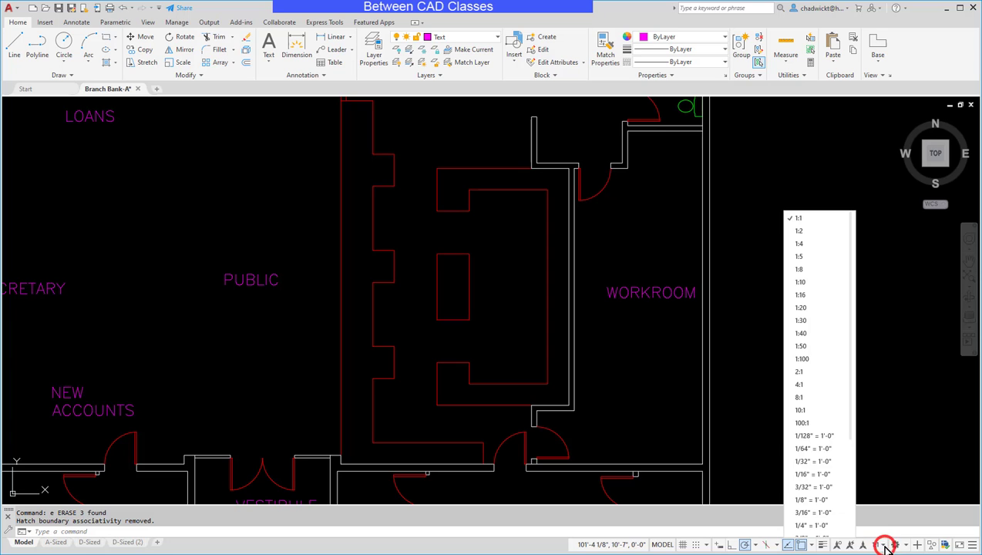
click(819, 527)
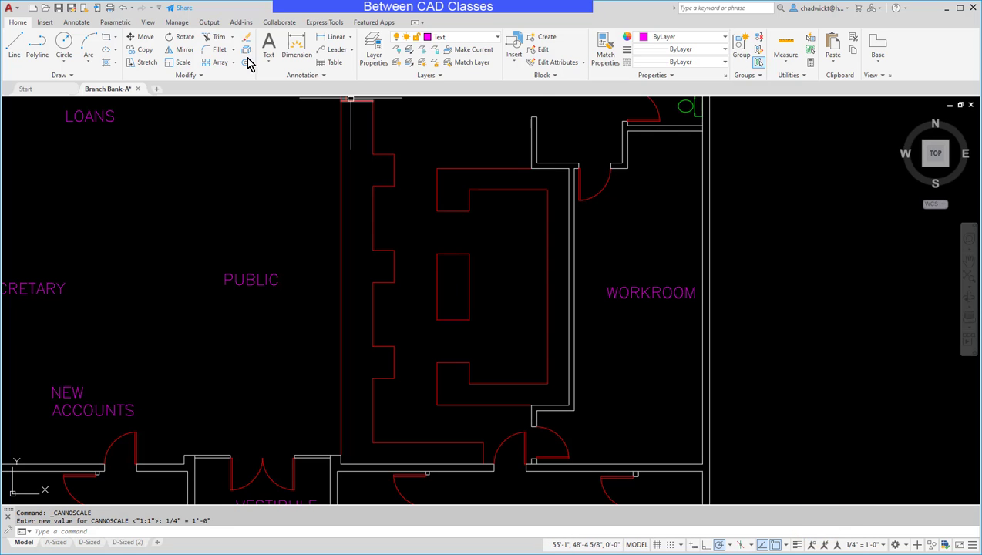
click(270, 46)
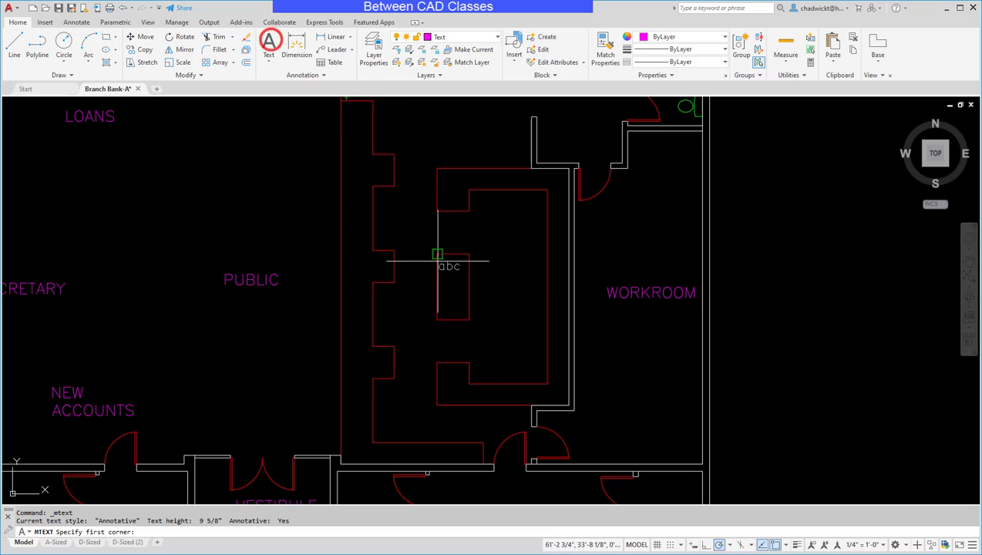
click(477, 279)
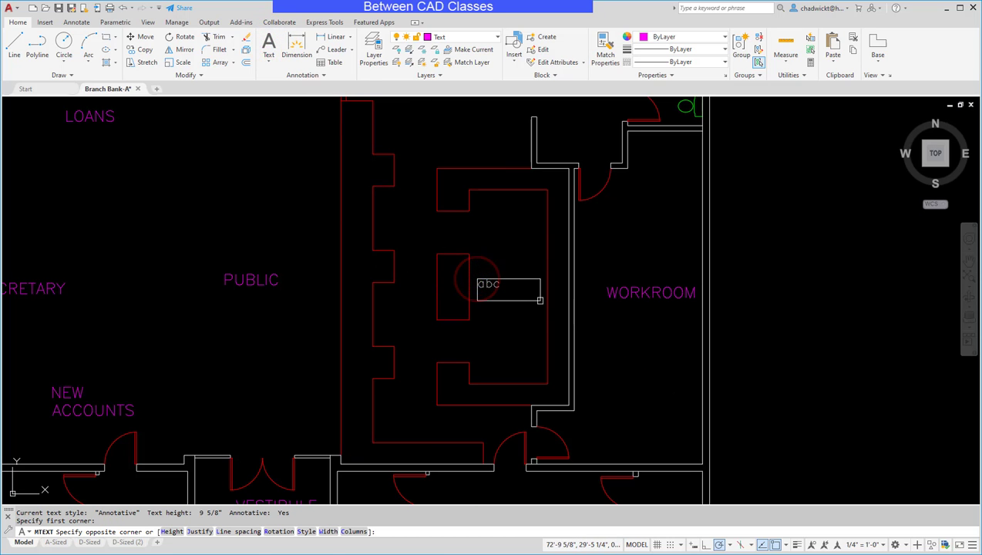
click(543, 301)
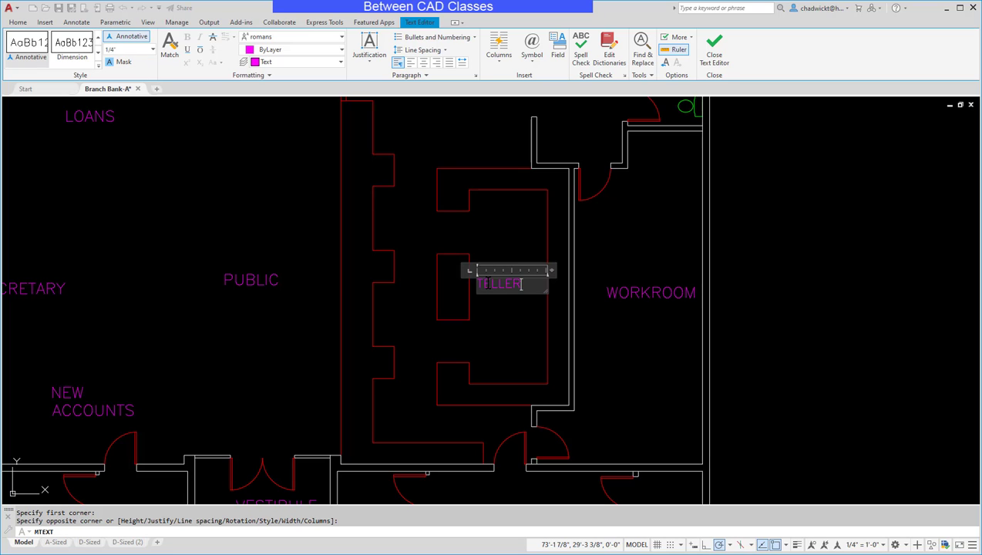
key(Escape)
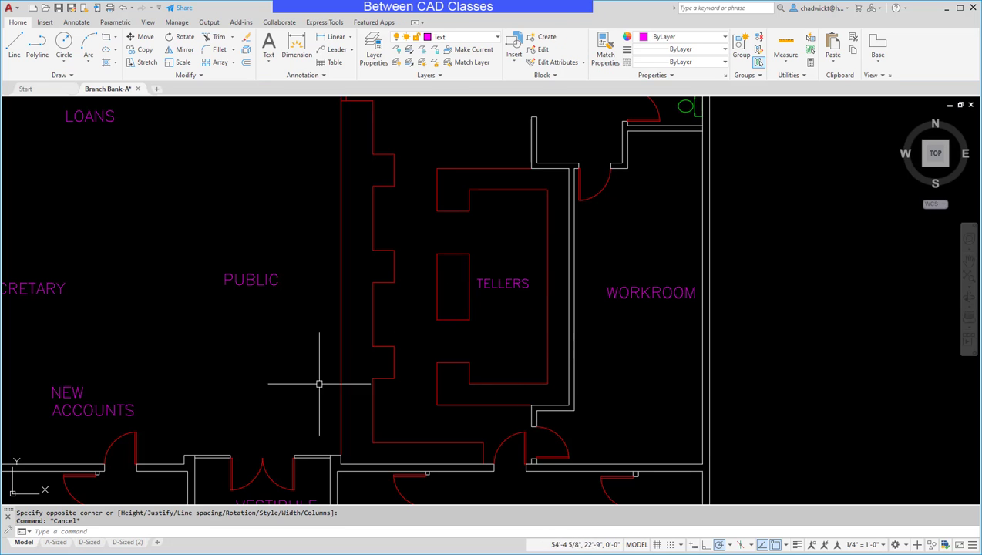
Step: On the D-Sized (2) layout, stop always showing annotation objects and activate each of the four viewports to check its scale
click(127, 543)
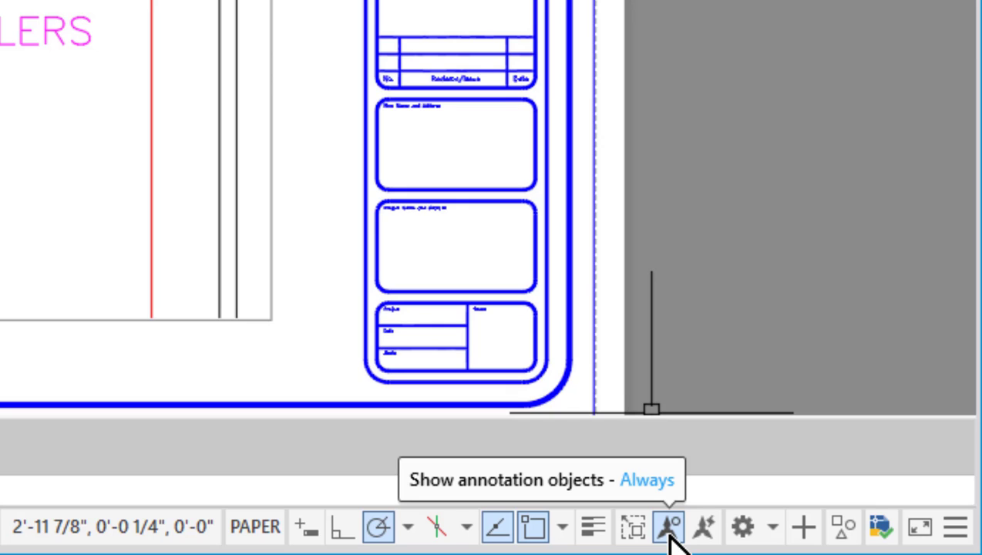
click(669, 527)
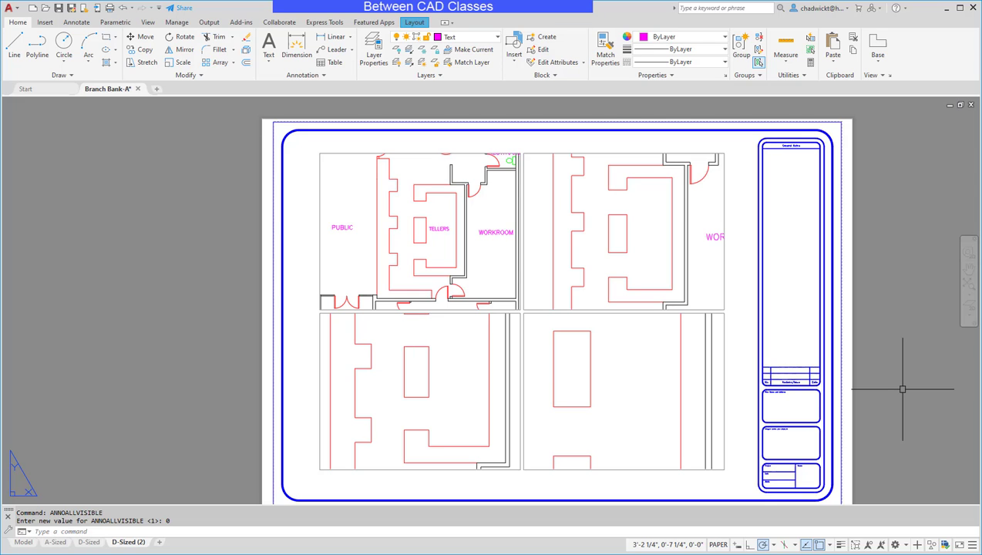
double_click(437, 213)
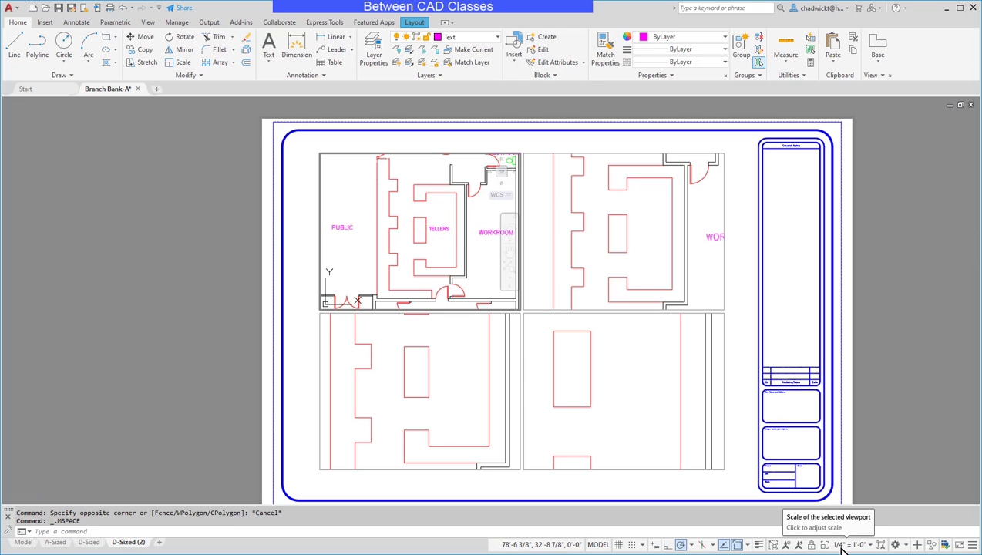
click(635, 239)
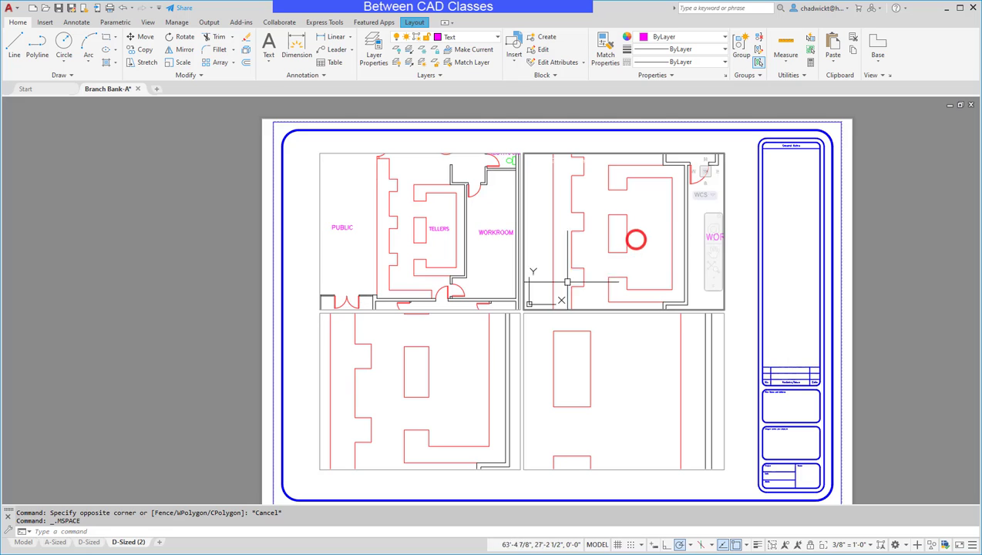
click(417, 388)
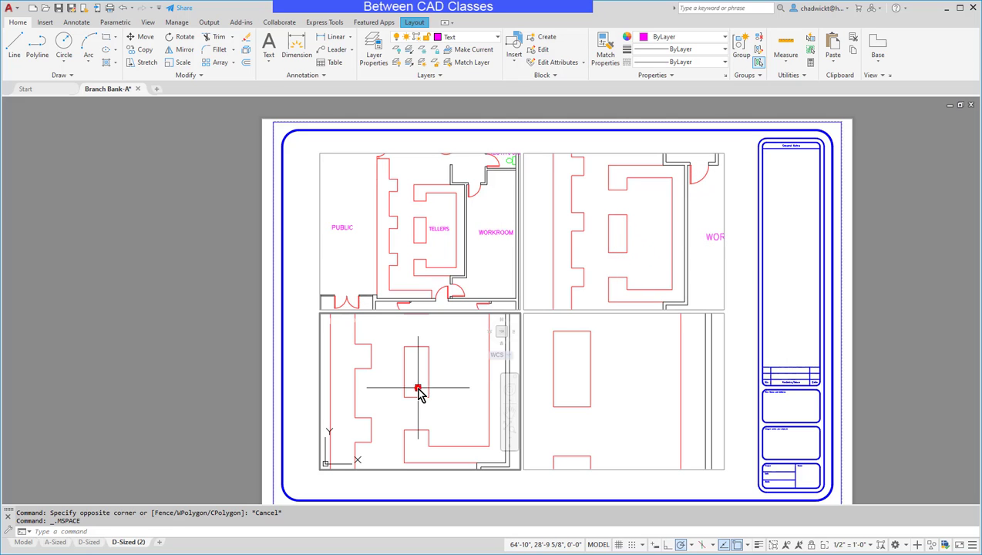
click(650, 397)
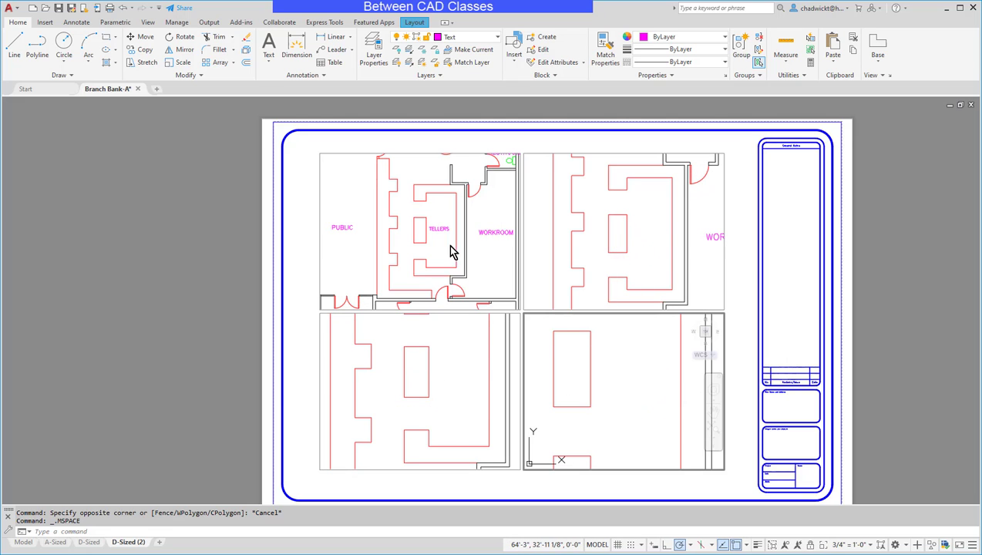
click(486, 265)
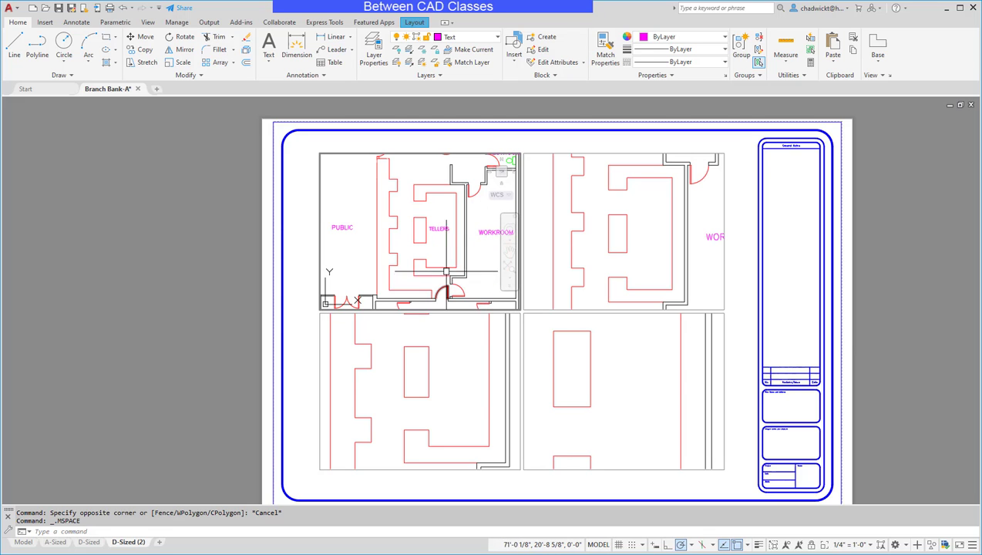
Step: In model space, add the scales 3/8" = 1'-0", 1/2" = 1'-0" and 3/4" = 1'-0" to the annotative TELLERS text
click(23, 542)
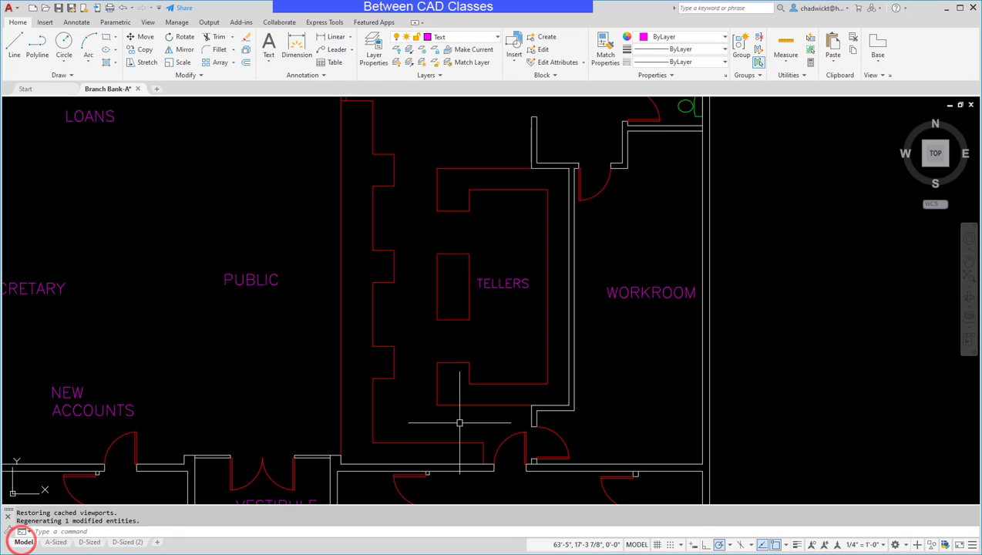
click(505, 286)
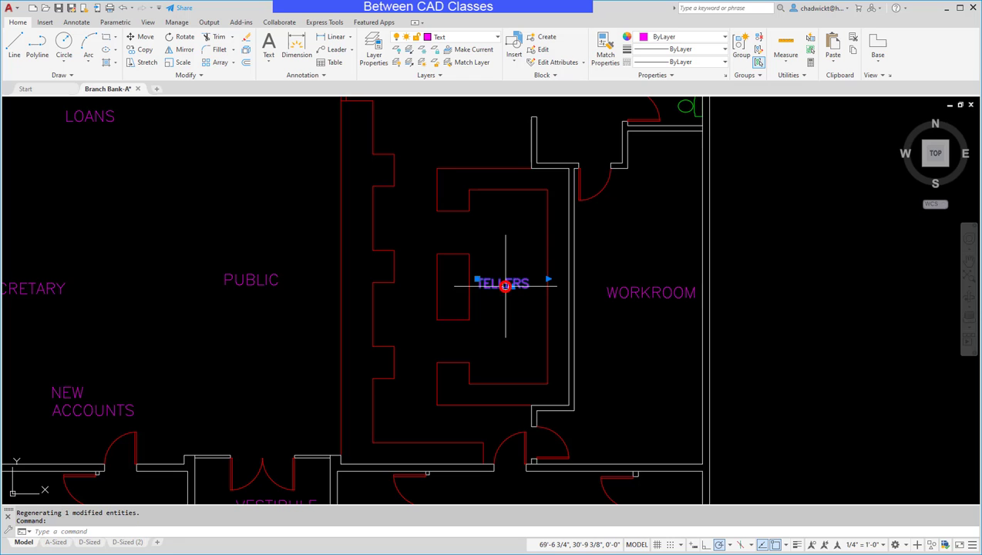
right_click(504, 259)
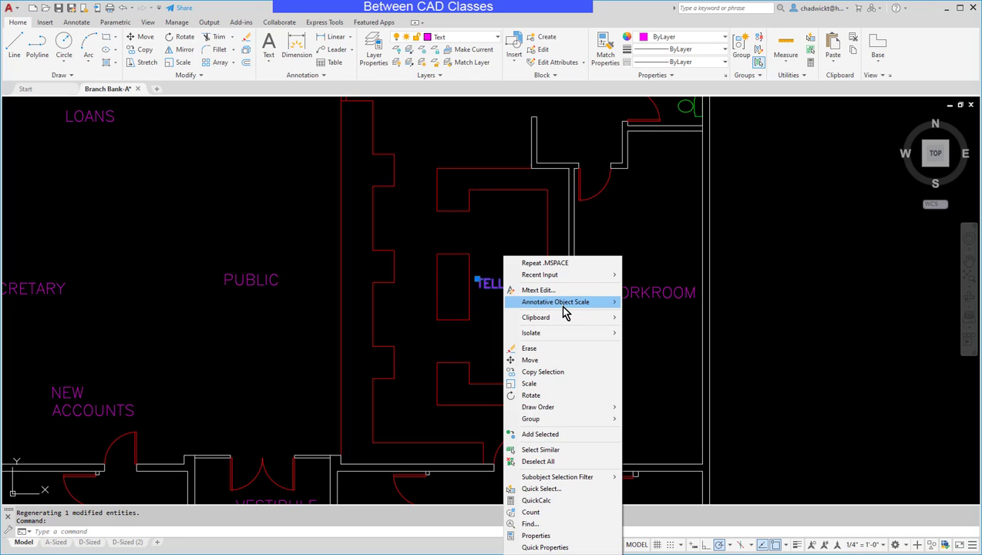
mouse_move(571, 309)
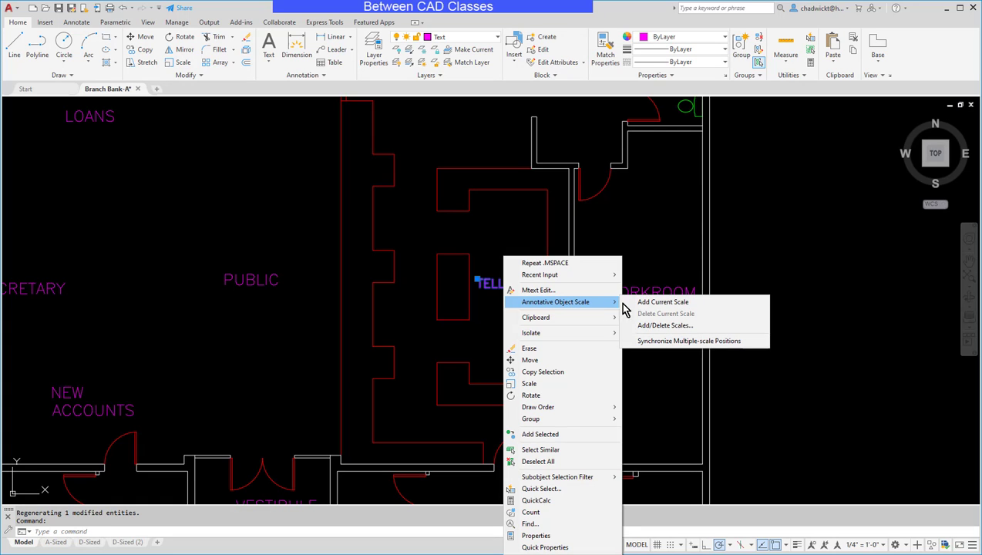
click(687, 326)
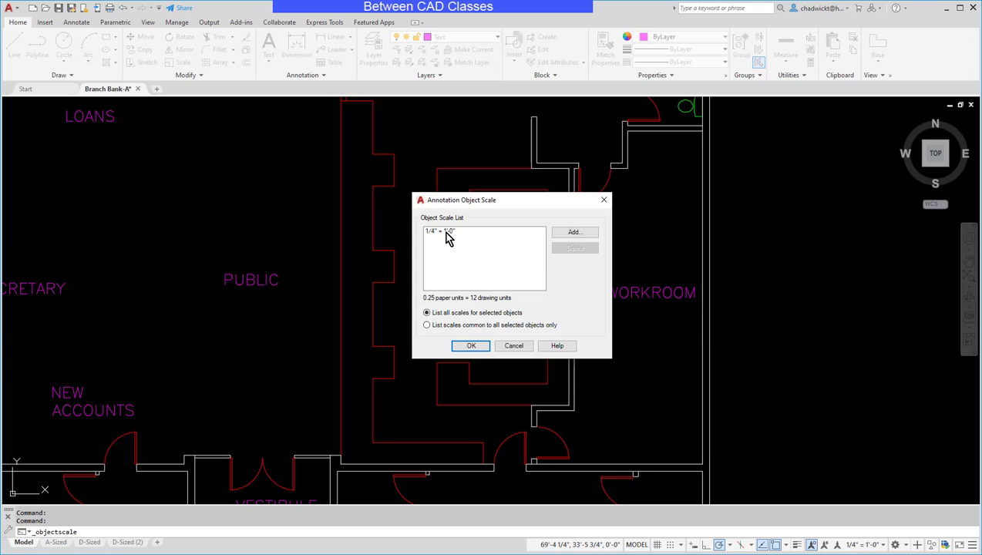
click(568, 234)
scroll(470, 293, down, 2)
scroll(485, 305, down, 2)
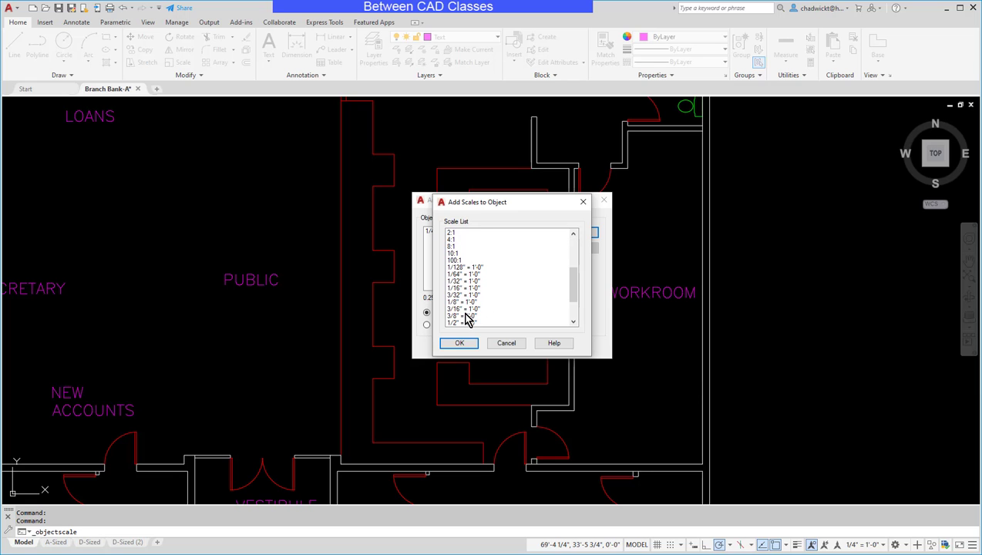
click(466, 314)
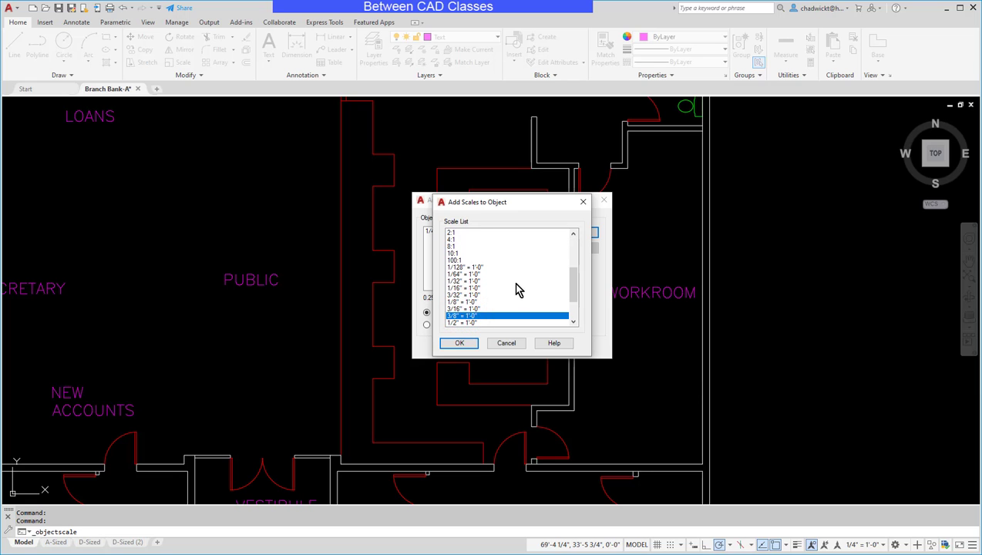
scroll(515, 294, down, 1)
scroll(513, 295, down, 1)
ctrl+click(461, 296)
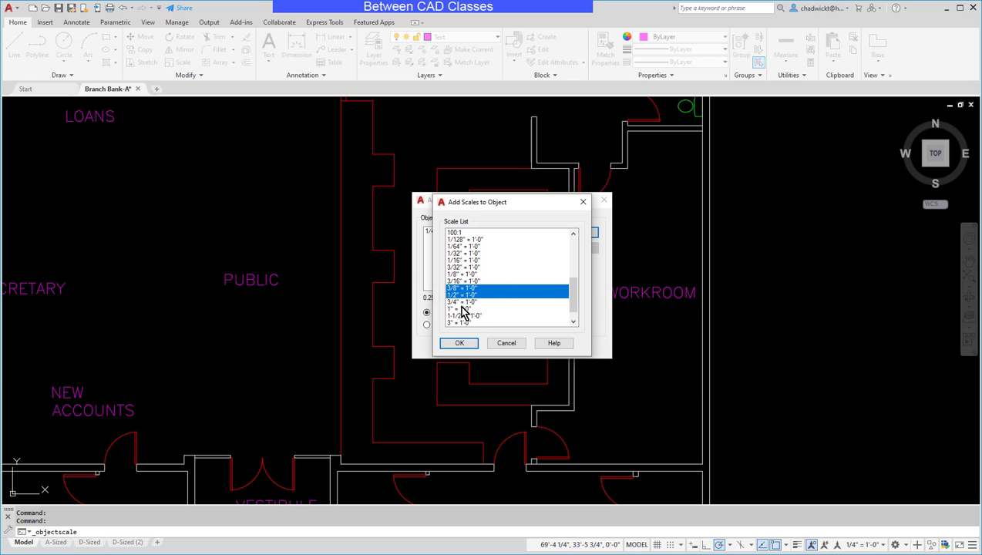
ctrl+click(460, 302)
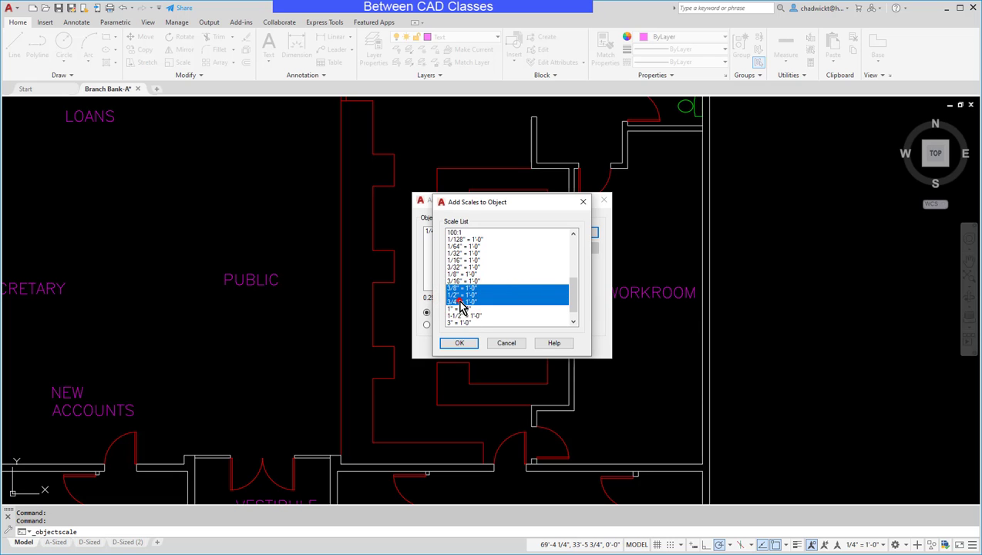
click(461, 344)
click(470, 345)
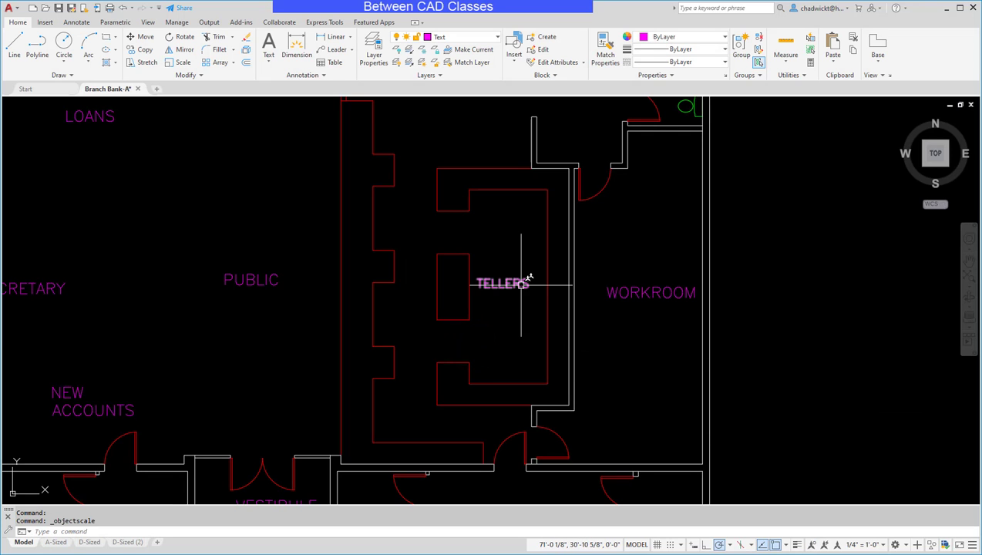
Step: Select the TELLERS text and examine its different scale representations up close
click(493, 282)
scroll(486, 277, up, 4)
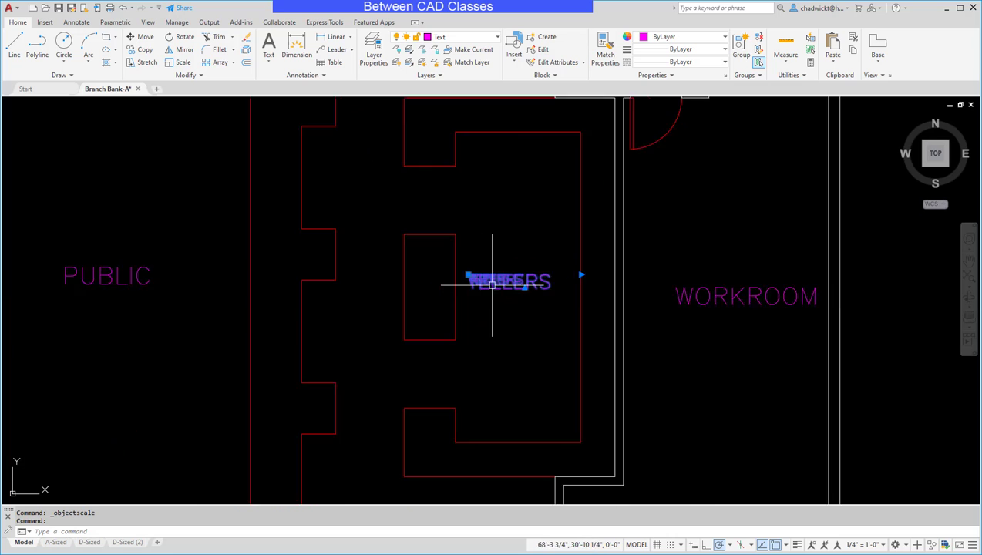
scroll(480, 272, up, 4)
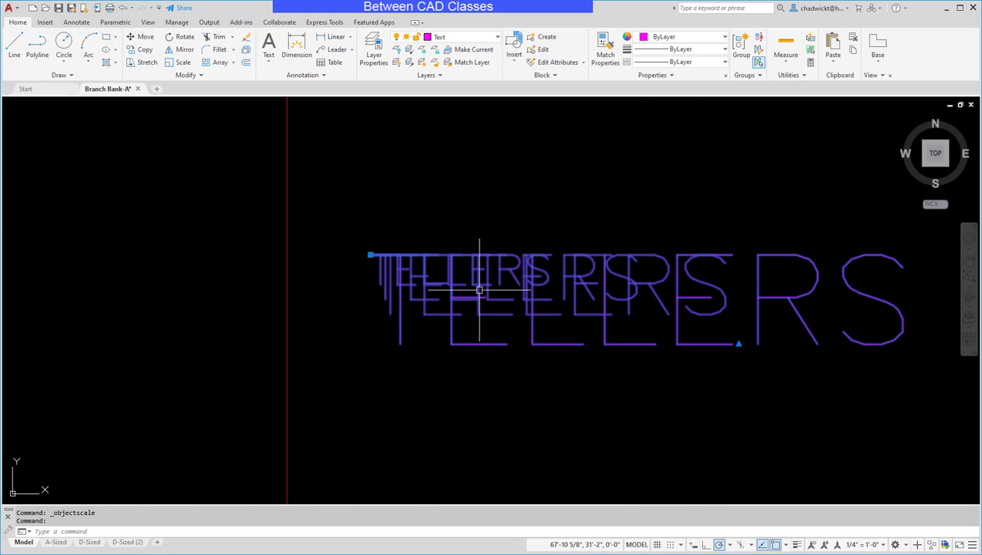
Step: Deselect the TELLERS text and return to the D-Sized (2) layout
scroll(467, 261, down, 2)
scroll(434, 280, down, 4)
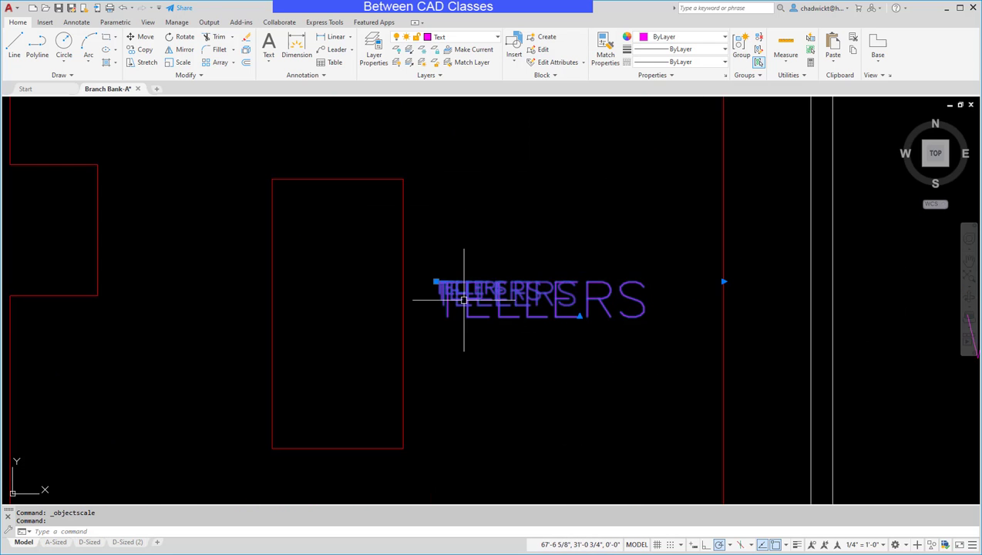
scroll(470, 314, down, 2)
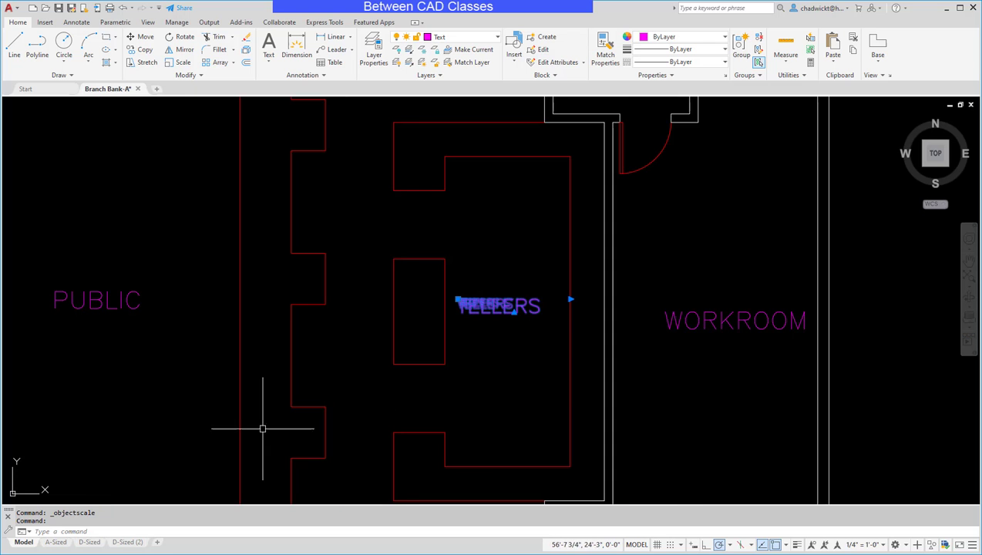
key(Escape)
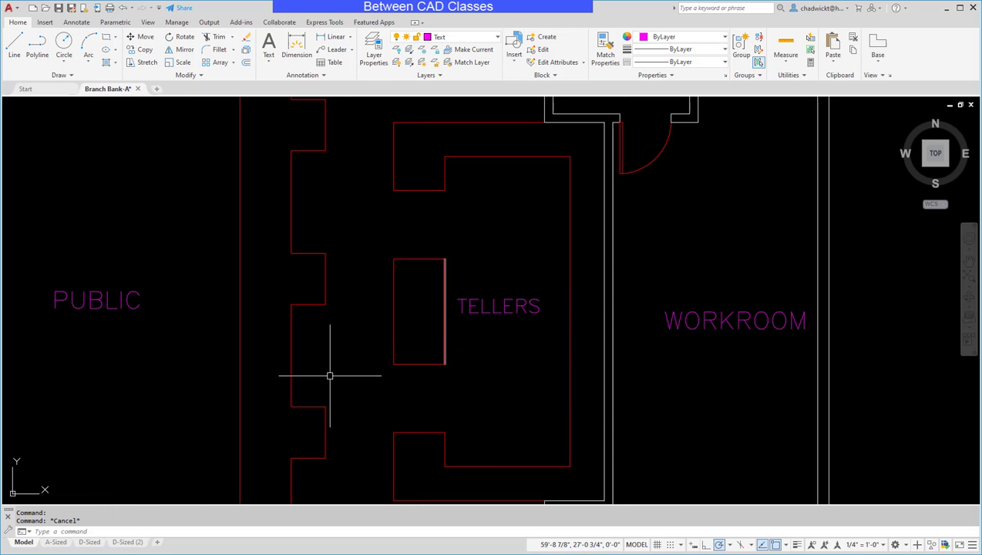
click(126, 542)
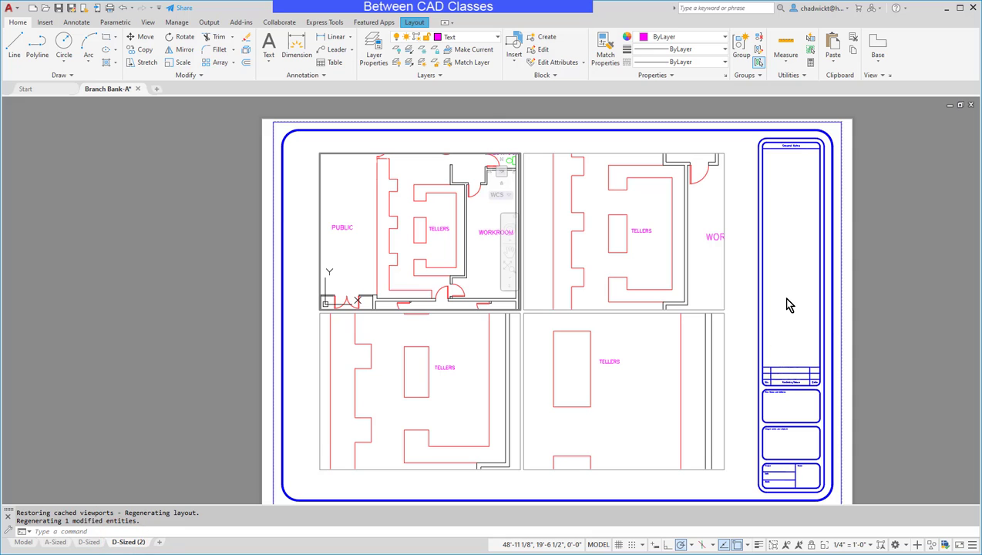
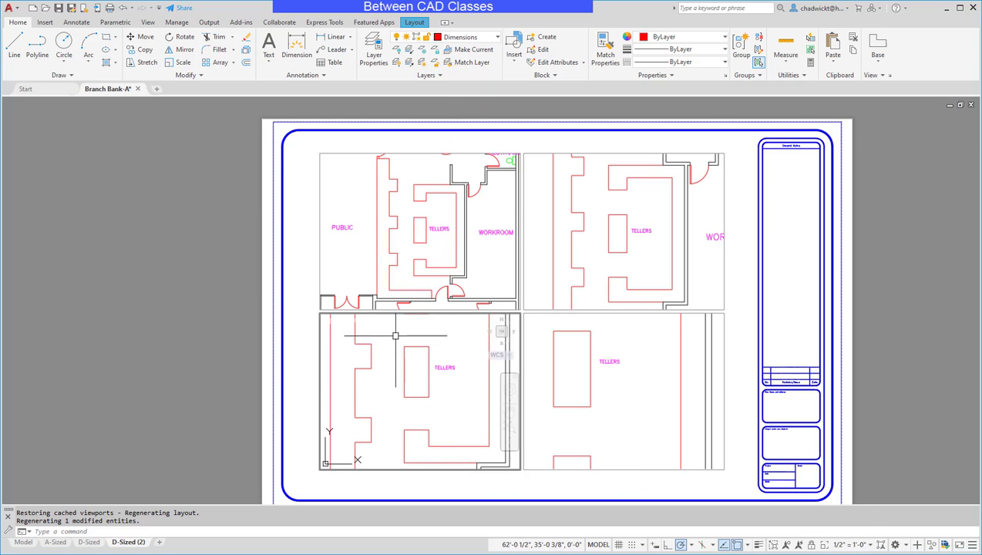
Step: Undo the zoom inside the 1/2" = 1'-0" viewport and lock that viewport
scroll(395, 335, up, 2)
key(ctrl+z)
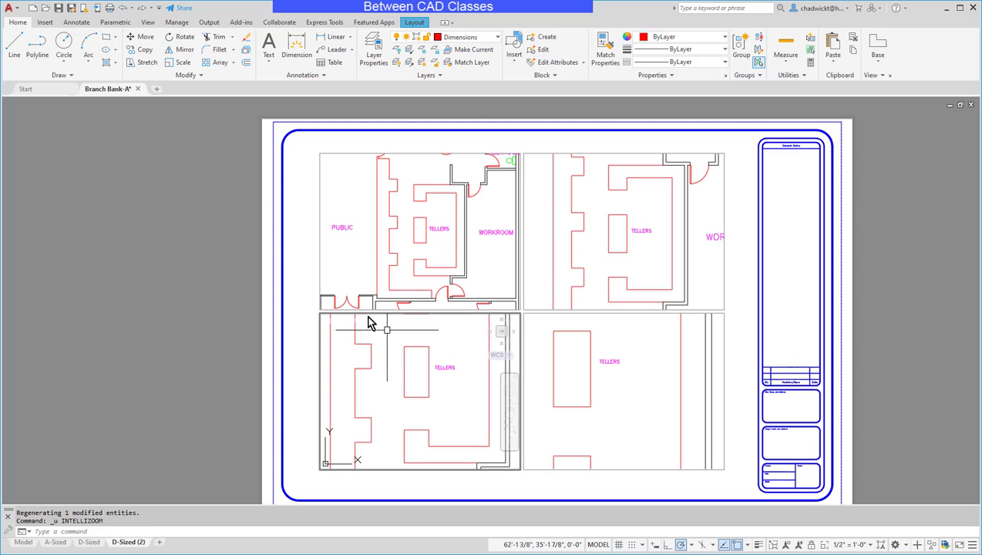
click(807, 542)
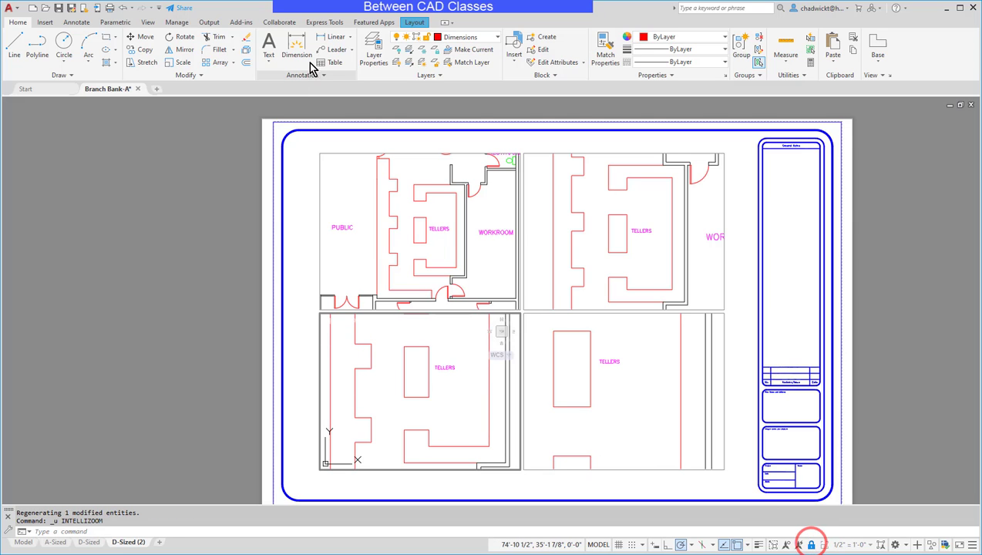
Step: Add a linear dimension across the top edge of the island in the 1/2" = 1'-0" viewport
click(336, 39)
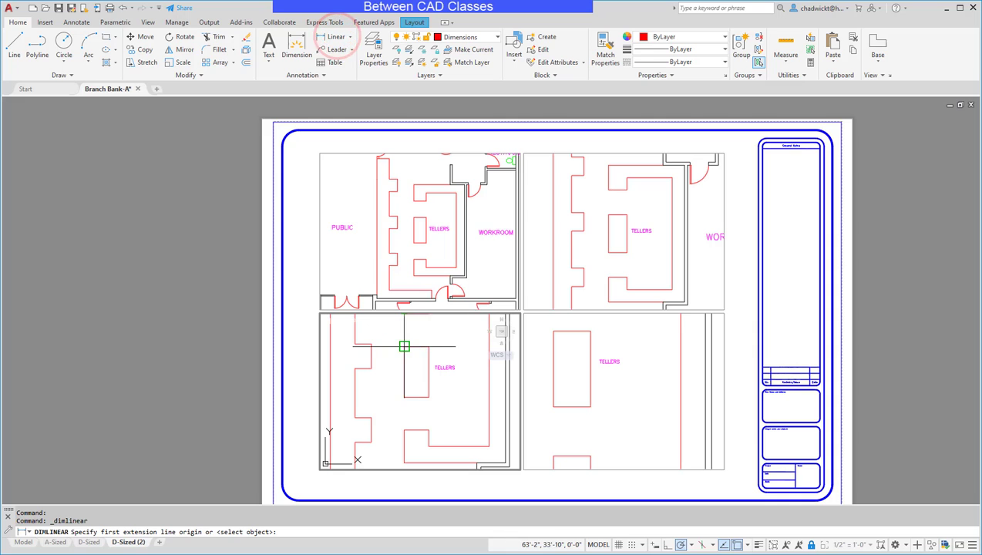
click(401, 348)
click(429, 347)
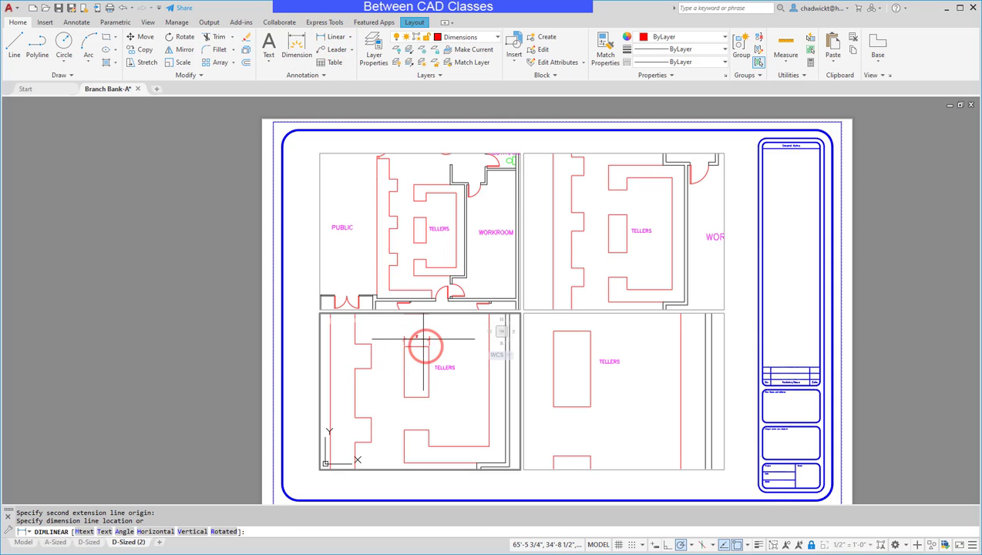
click(423, 339)
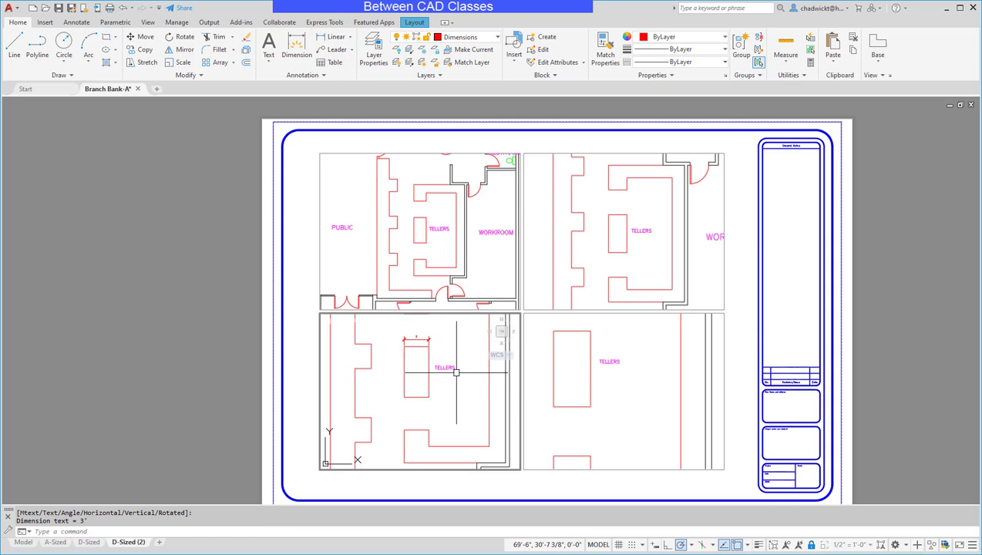
key(Escape)
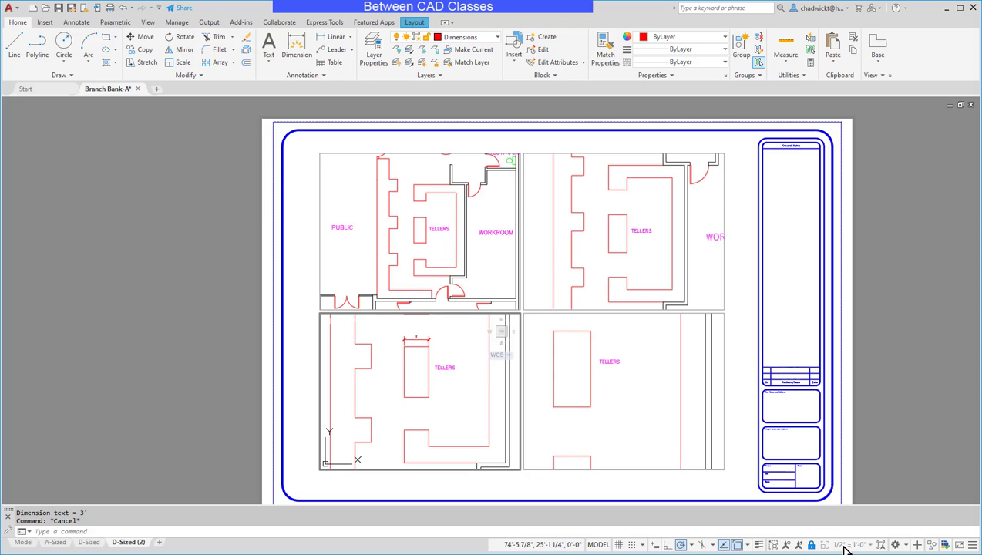
key(Escape)
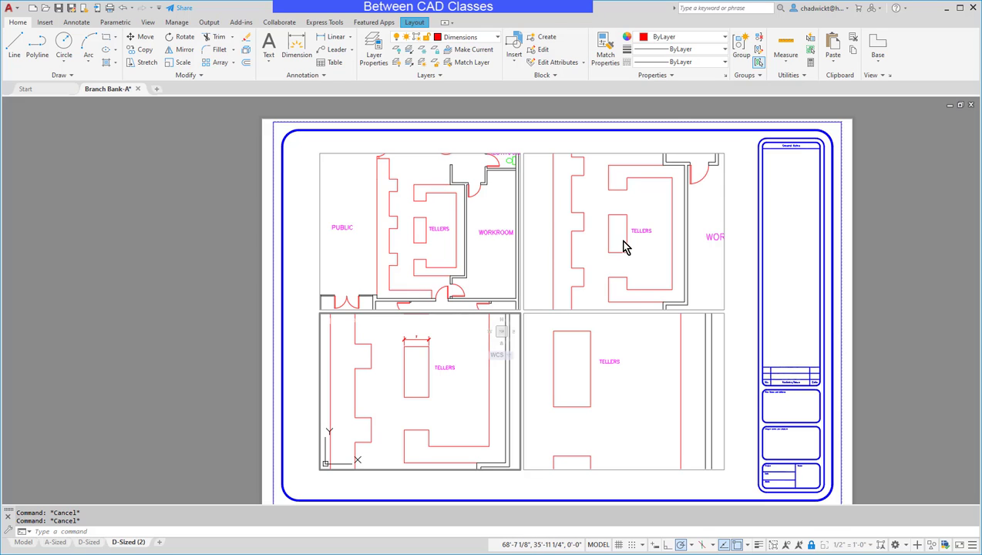
Step: Always show annotation objects and add the current scale 3/4" = 1'-0" to the island dimension from the 3/4" viewport
click(788, 548)
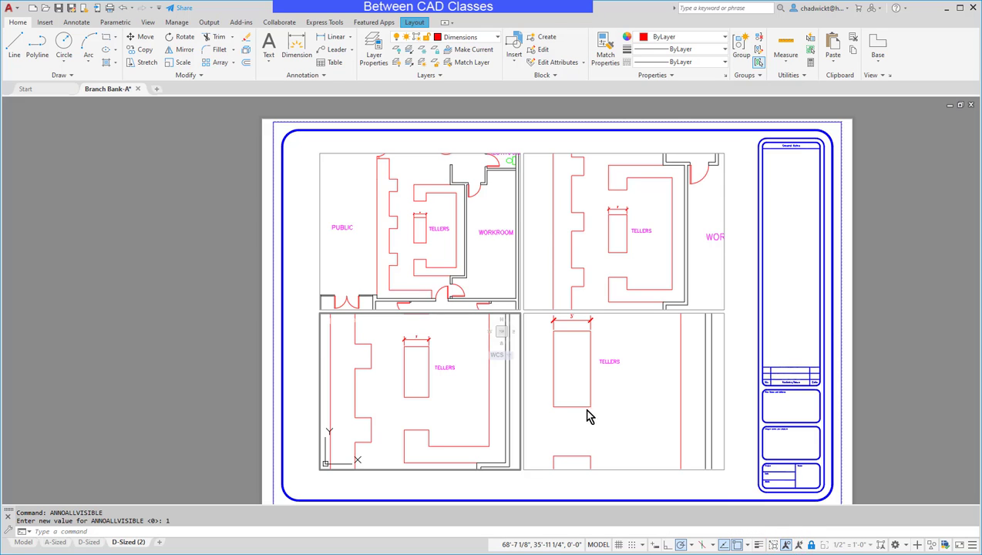
click(628, 411)
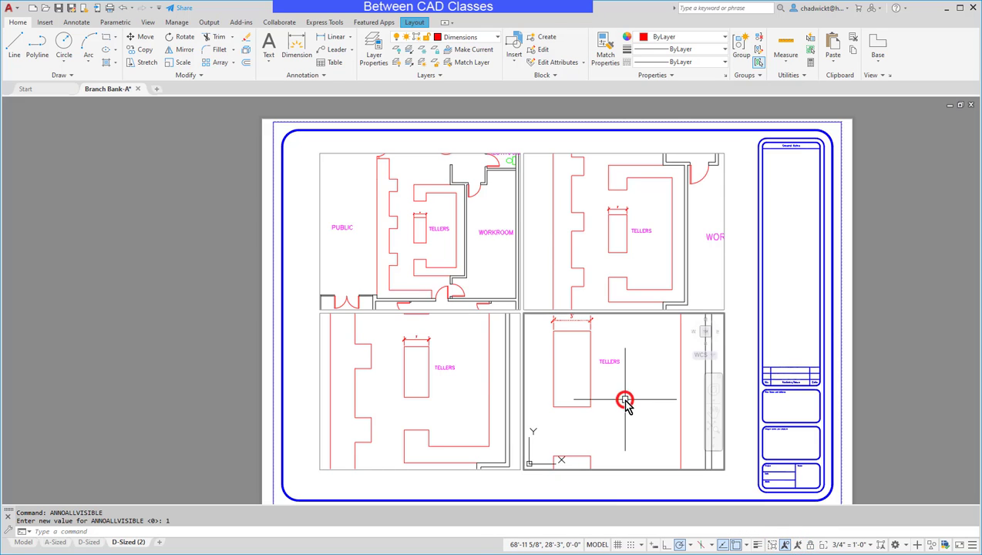
right_click(592, 327)
key(Escape)
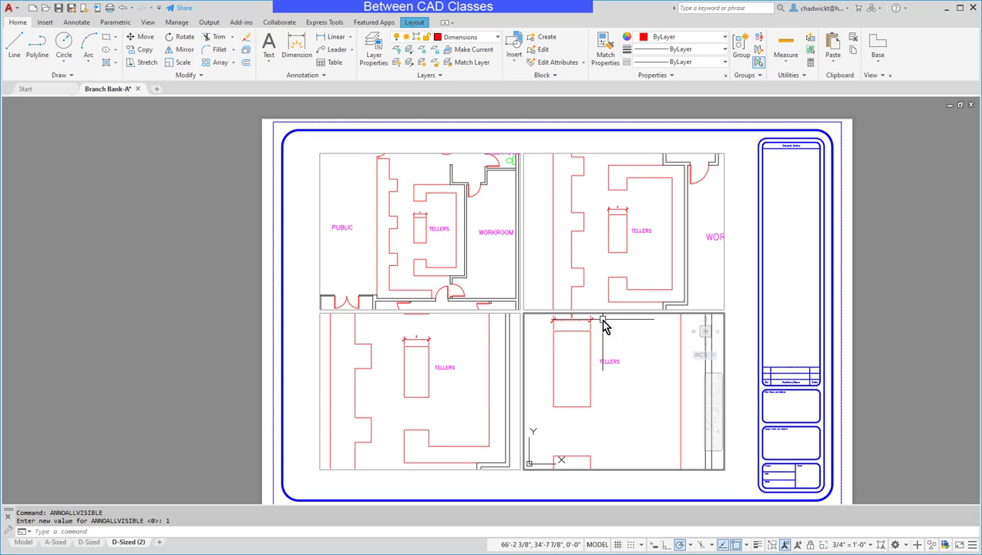
click(599, 323)
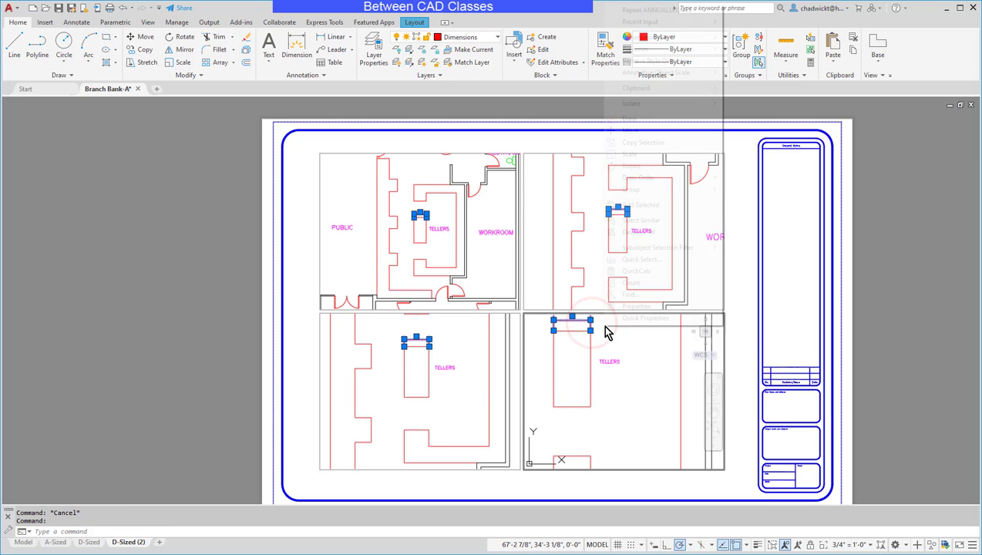
right_click(605, 331)
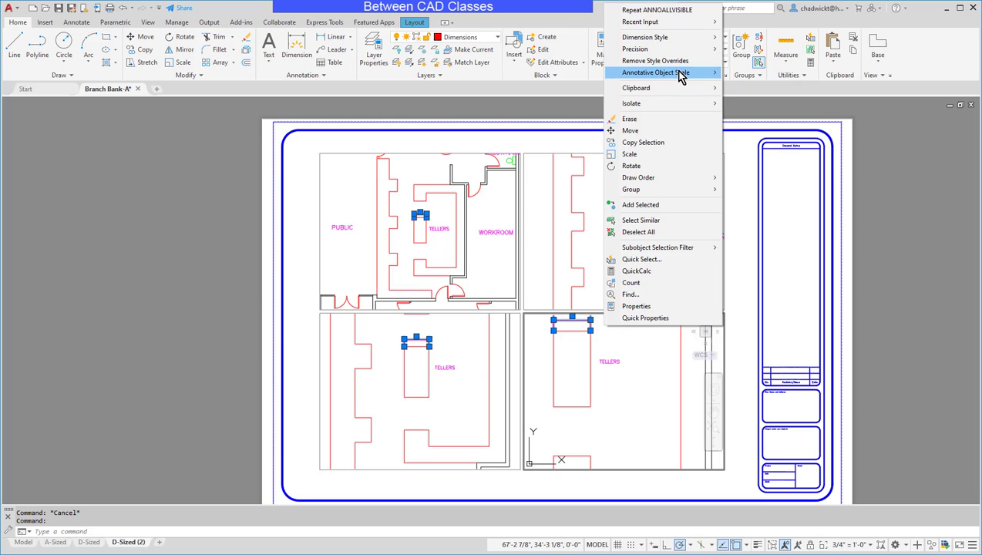
mouse_move(680, 76)
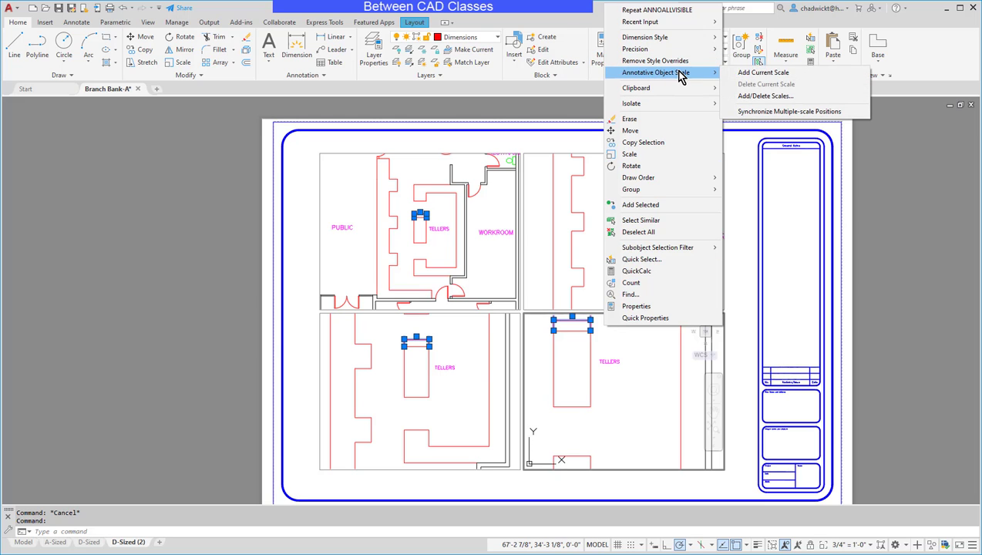
click(779, 76)
key(Escape)
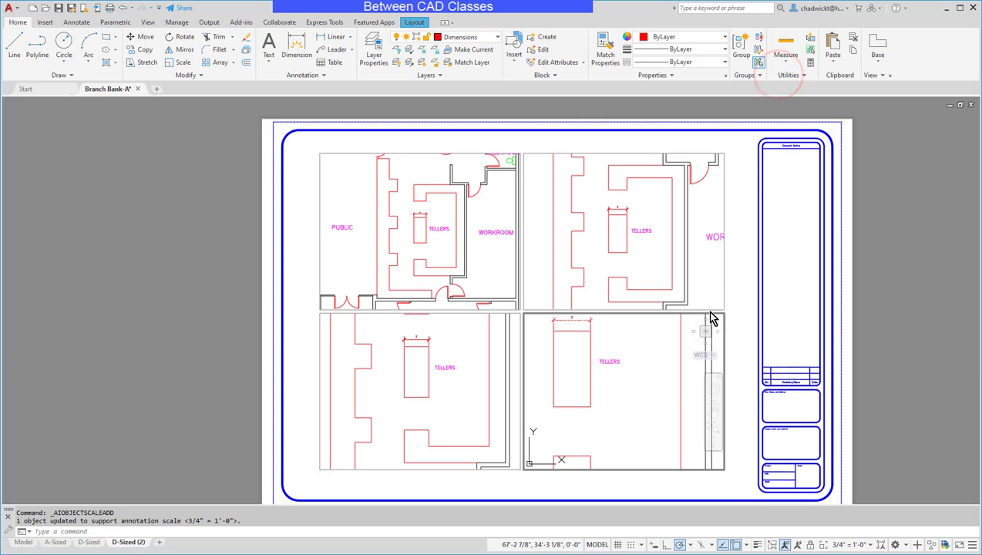
key(Escape)
Step: Activate the 3/8" = 1'-0" viewport and add its current scale to the island dimension
click(626, 214)
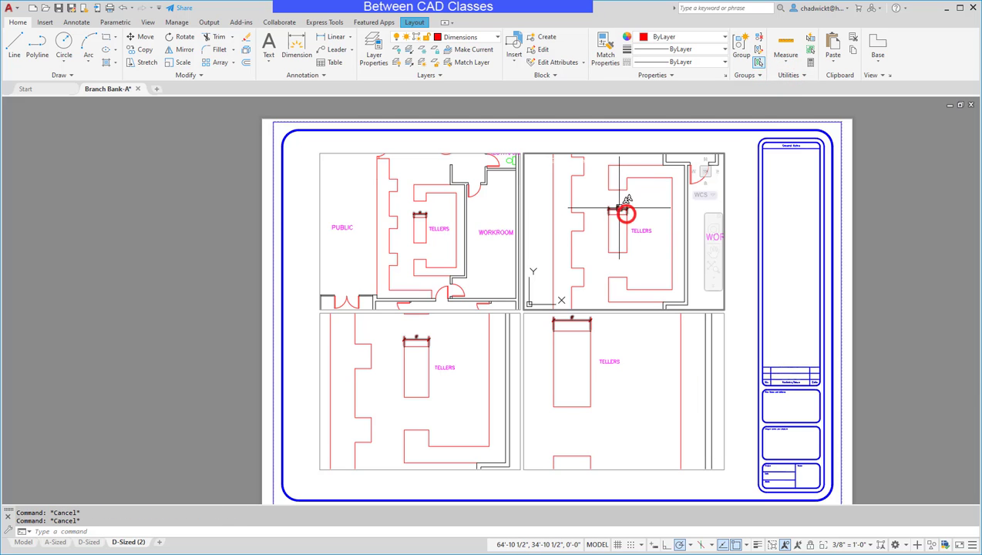
click(619, 208)
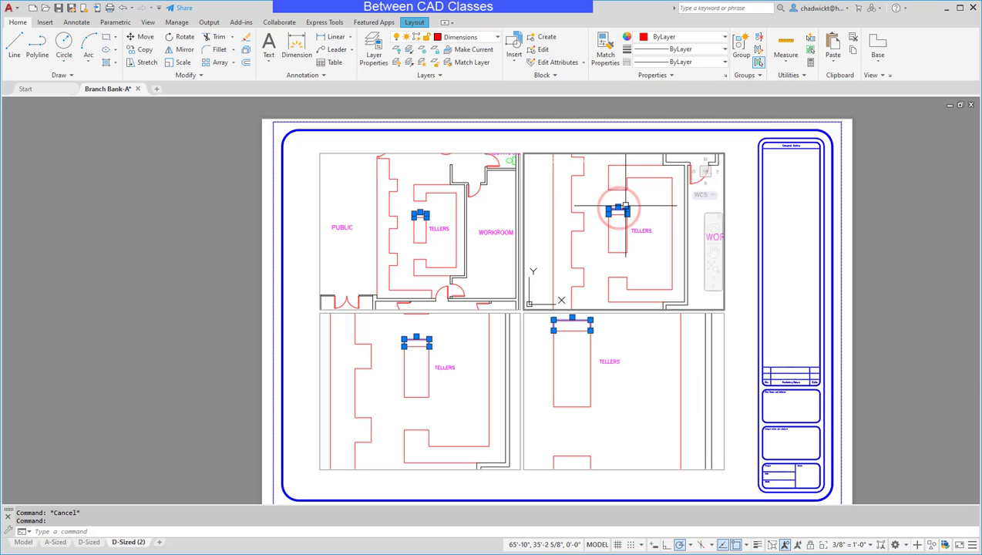
right_click(637, 205)
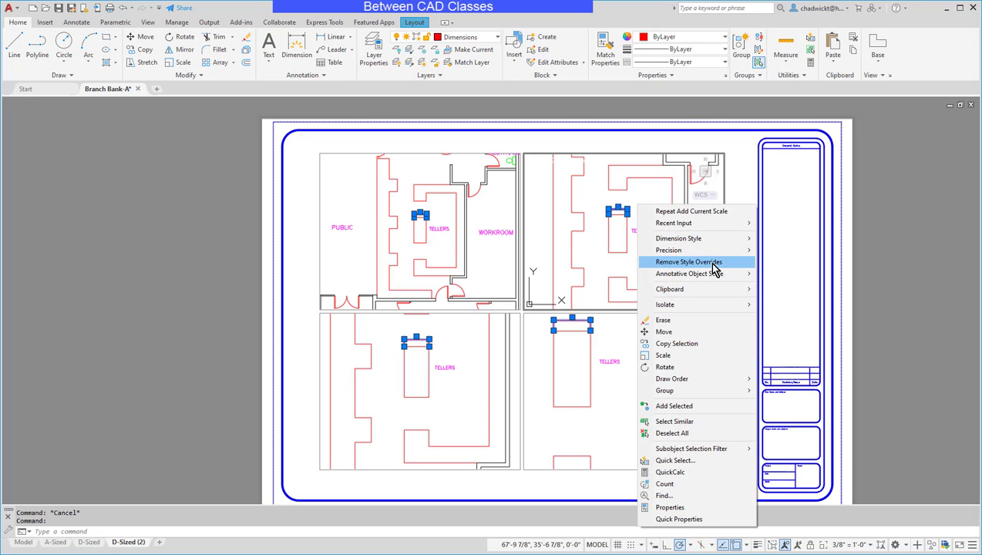
mouse_move(716, 275)
click(797, 275)
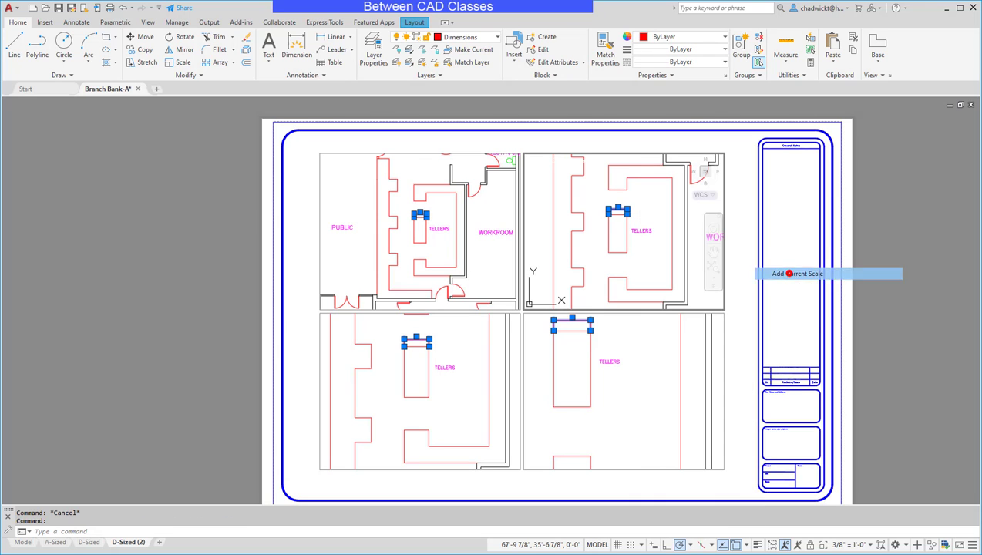
Step: Activate the 1/4" = 1'-0" viewport and add its current scale to the island dimension
double_click(439, 206)
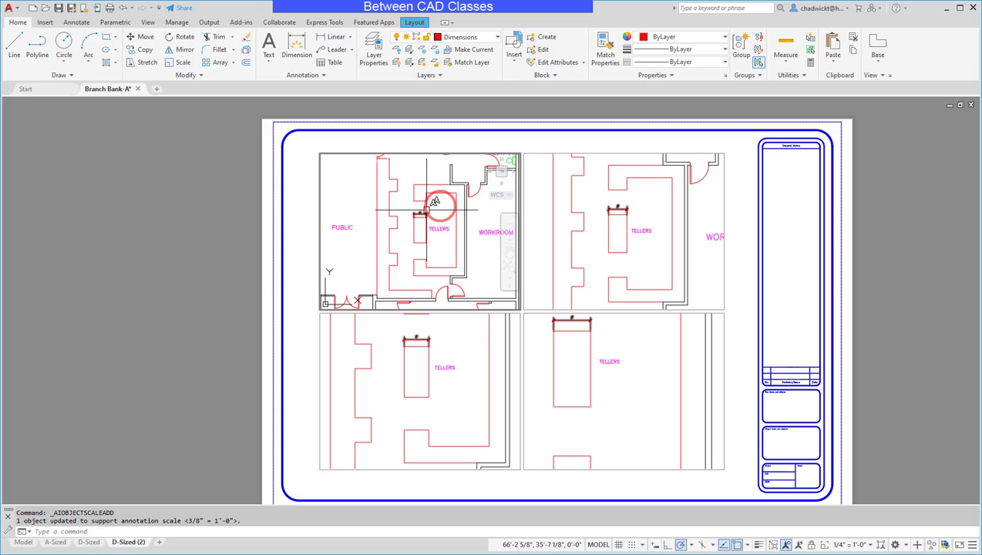
click(418, 215)
right_click(420, 218)
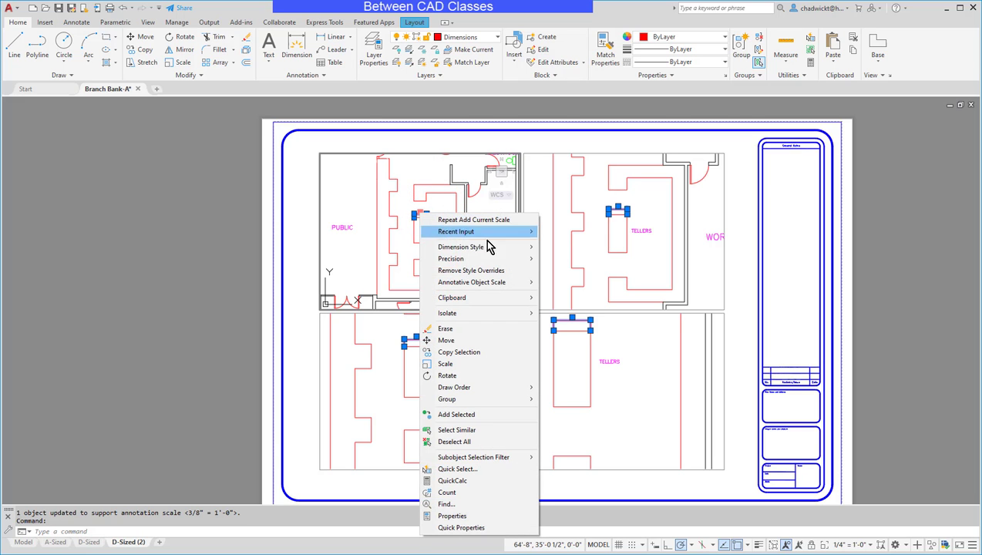
click(494, 282)
click(588, 282)
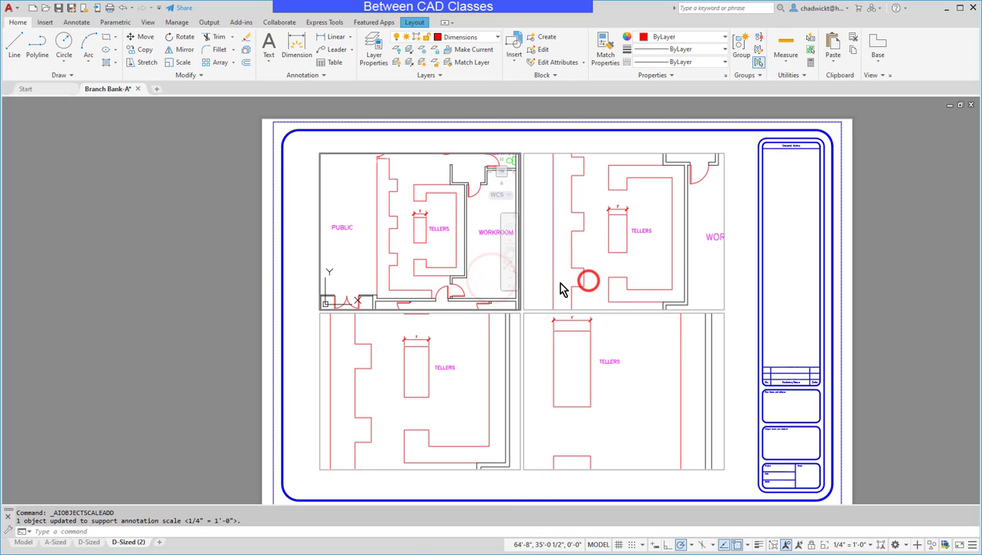
Step: Return to paper space, compare the island dimensions across the viewports, and stop always showing annotation objects
double_click(176, 241)
scroll(306, 310, up, 3)
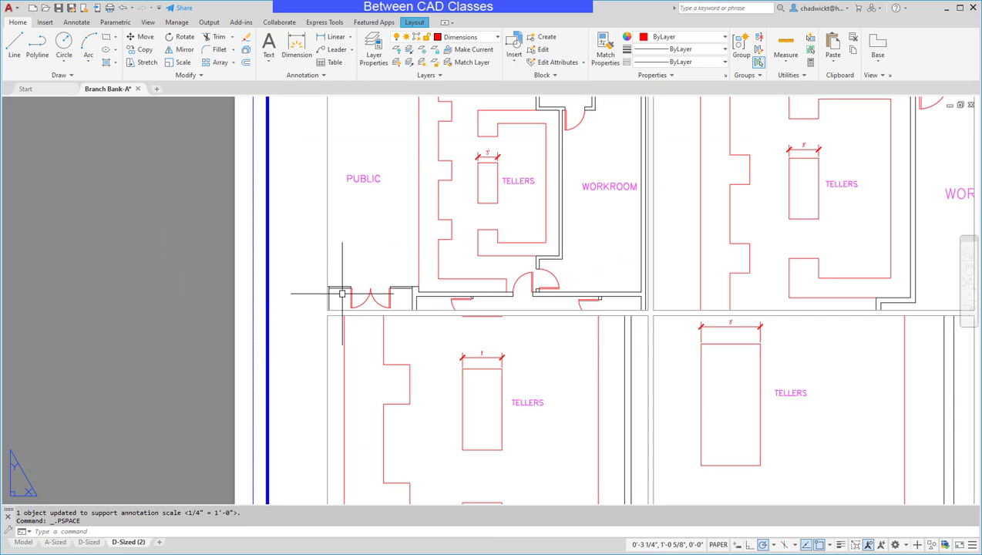
scroll(351, 270, down, 1)
scroll(370, 243, up, 1)
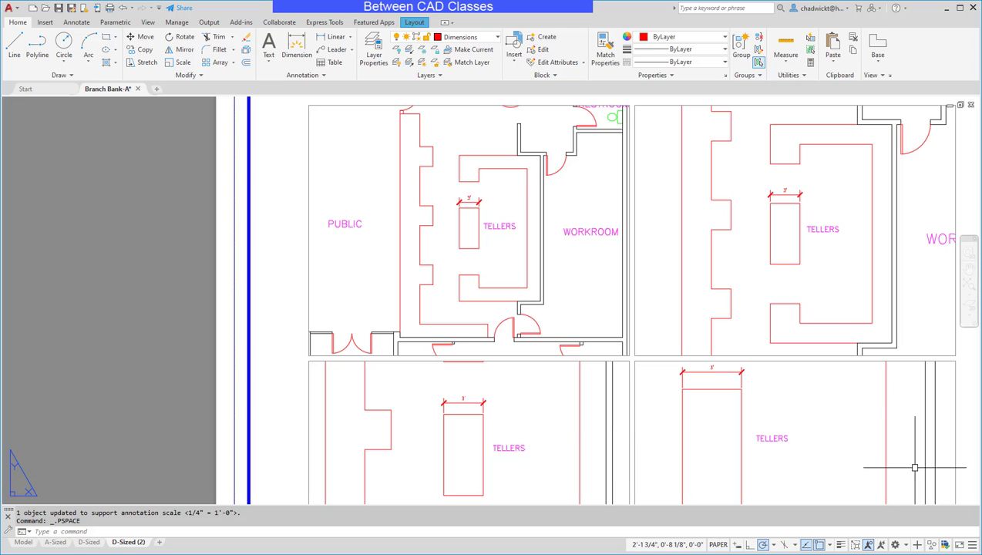
click(869, 546)
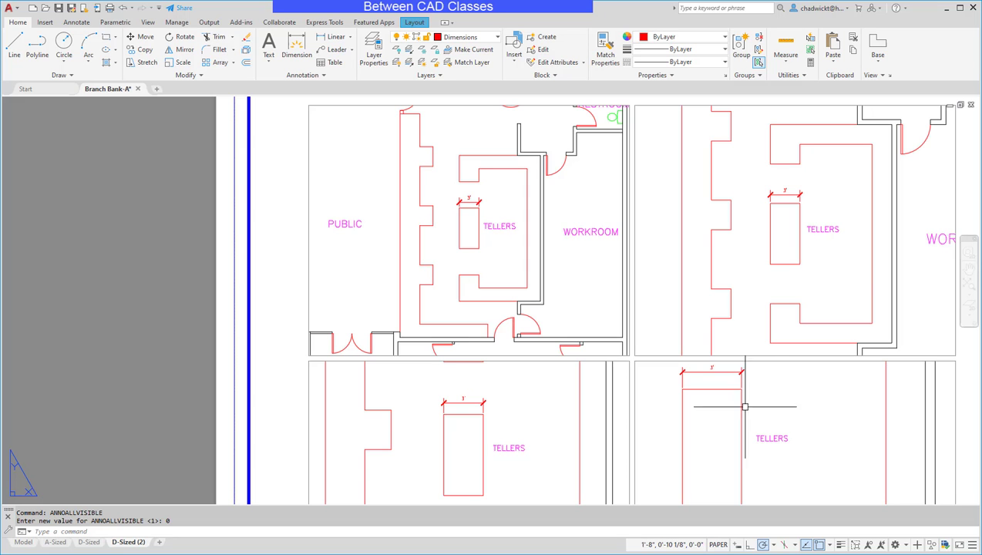
Step: Switch to model space and make Hatching the current layer
click(24, 544)
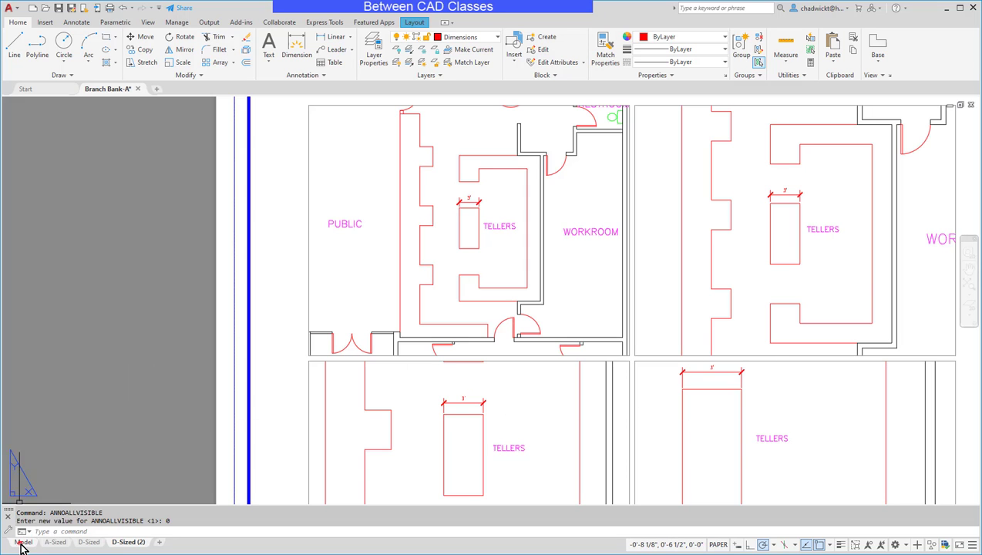
scroll(550, 268, down, 3)
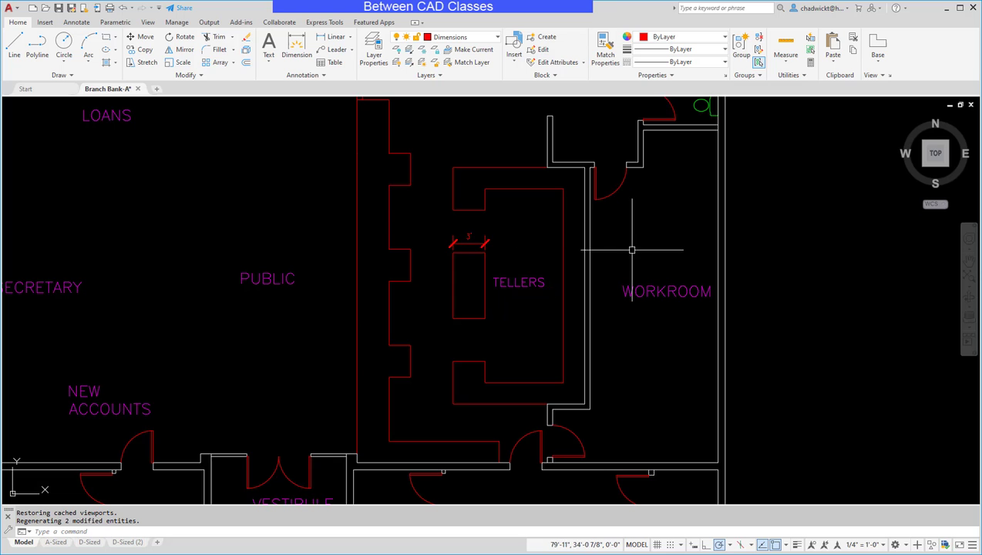
middle_drag(620, 248, 693, 251)
click(467, 37)
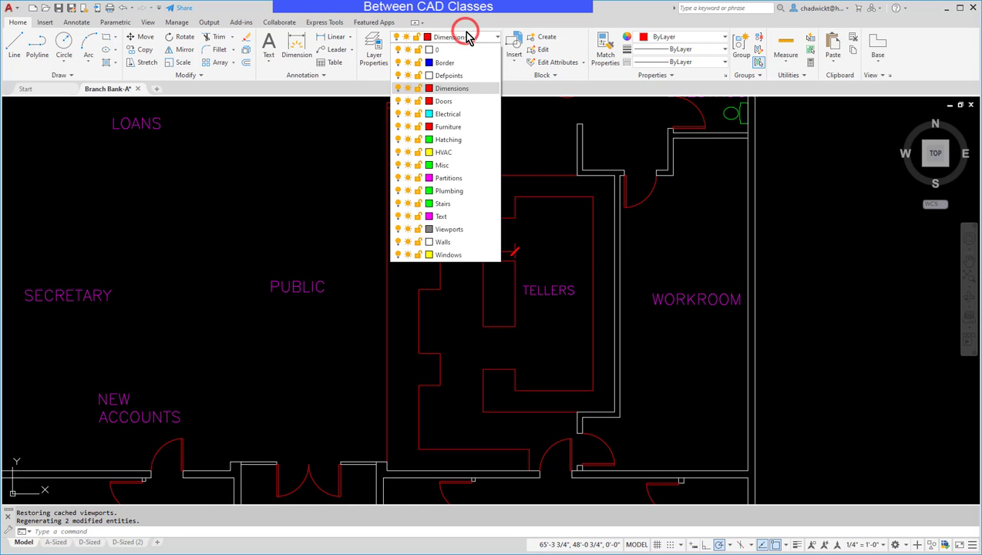
click(448, 139)
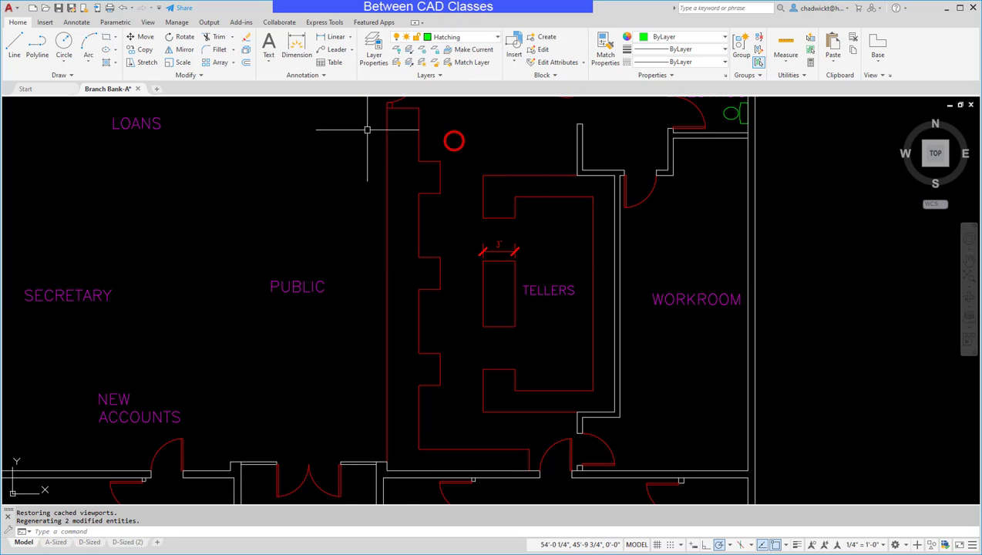
Step: Hatch the teller counter, island and U-shaped counter with an annotative ANSI31 pattern at scale 1
click(106, 64)
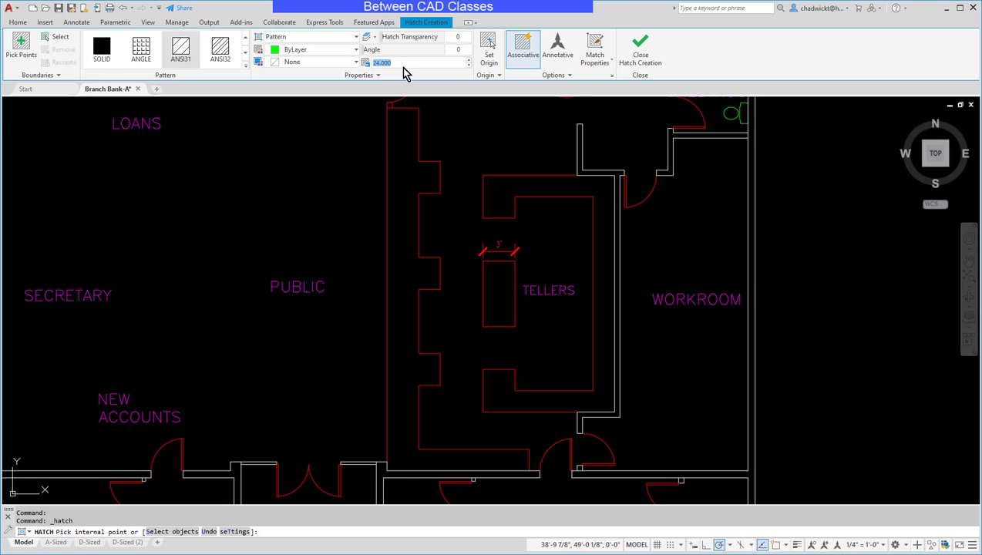
key(Return)
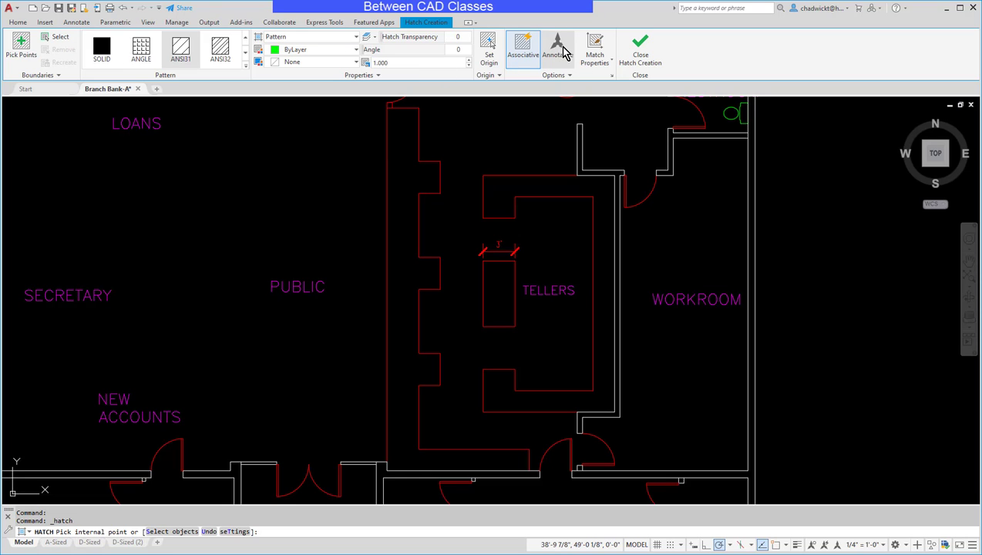
click(559, 51)
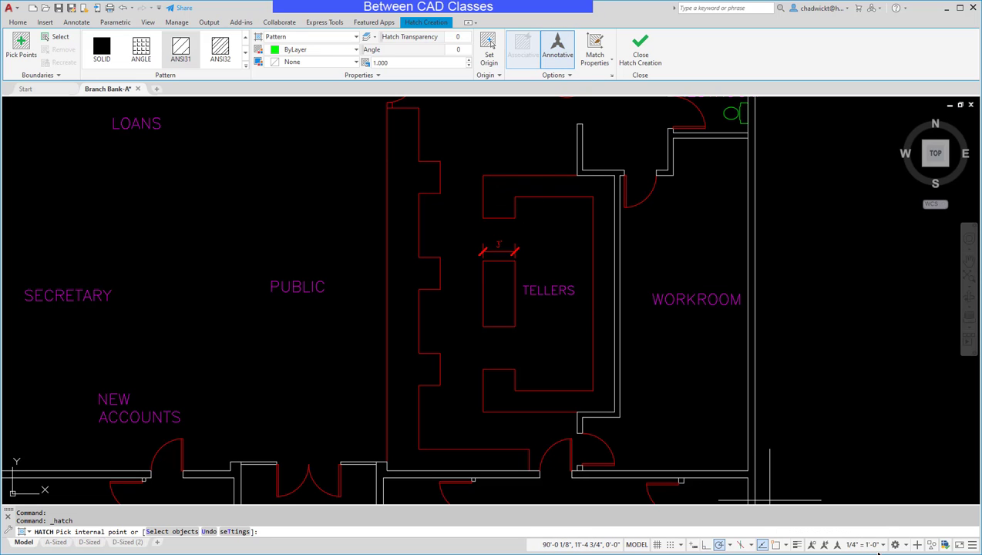
click(408, 233)
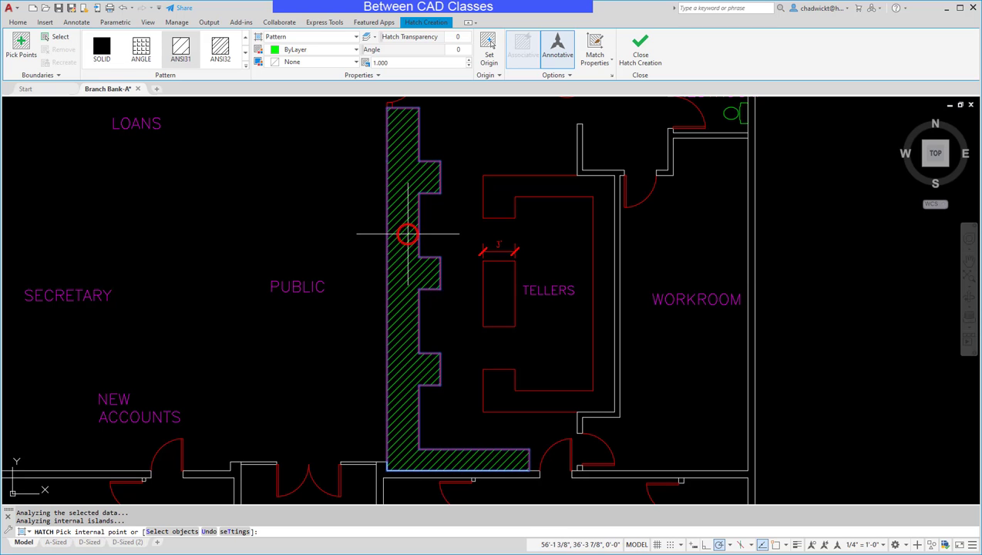
click(506, 293)
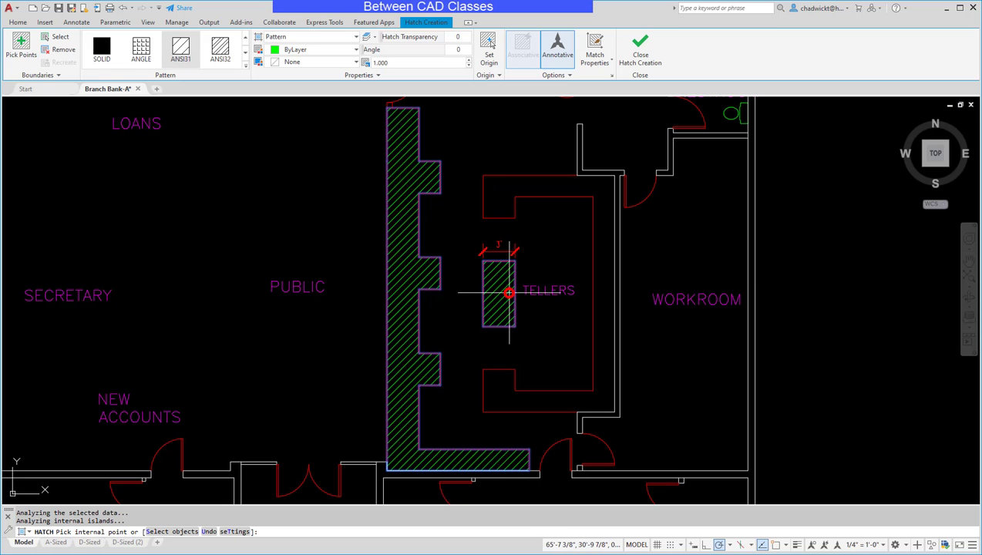
click(495, 203)
key(Escape)
key(Escape)
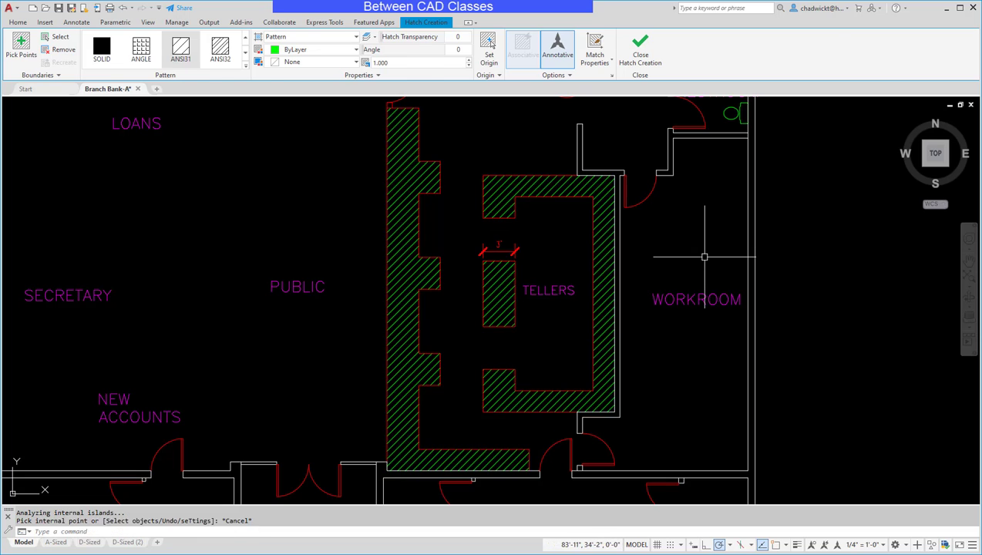
Step: On the D-Sized (2) layout, activate the 1/4" = 1'-0" viewport and open the new hatch's list of annotation scales
click(129, 542)
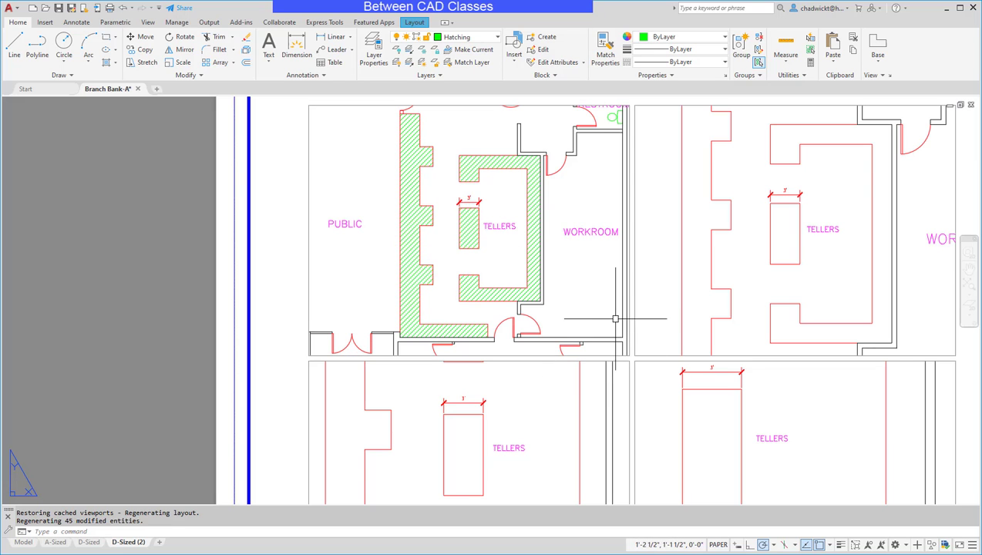
double_click(381, 197)
click(412, 200)
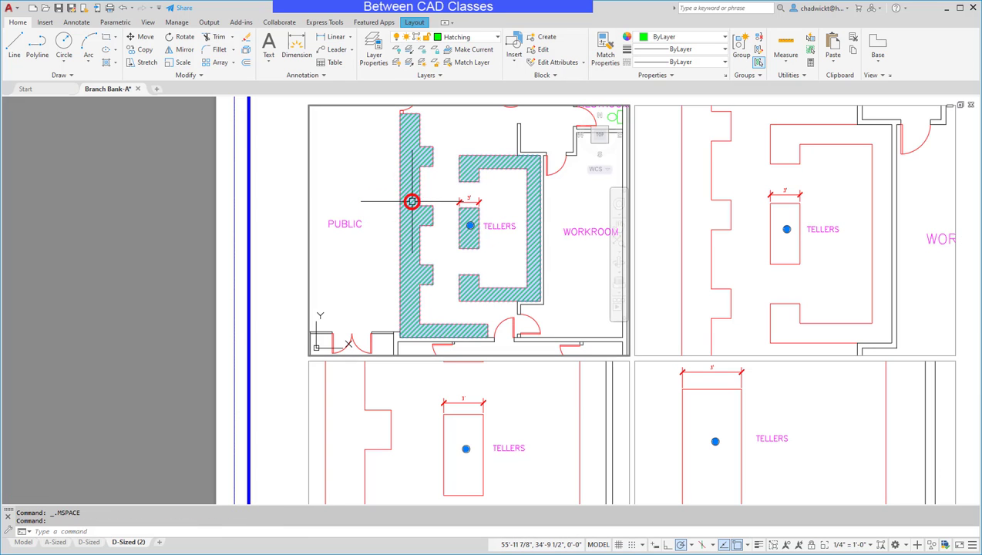
right_click(414, 204)
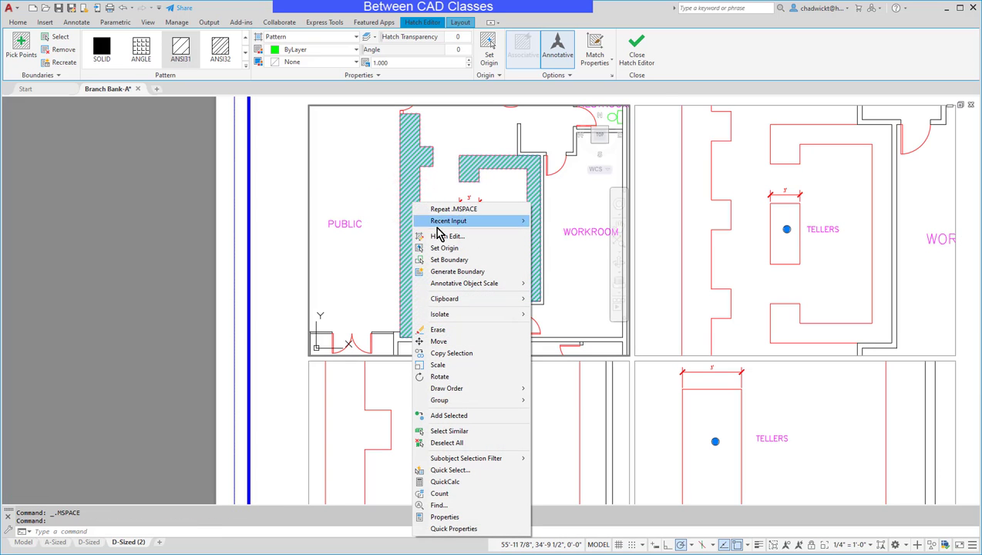
mouse_move(476, 287)
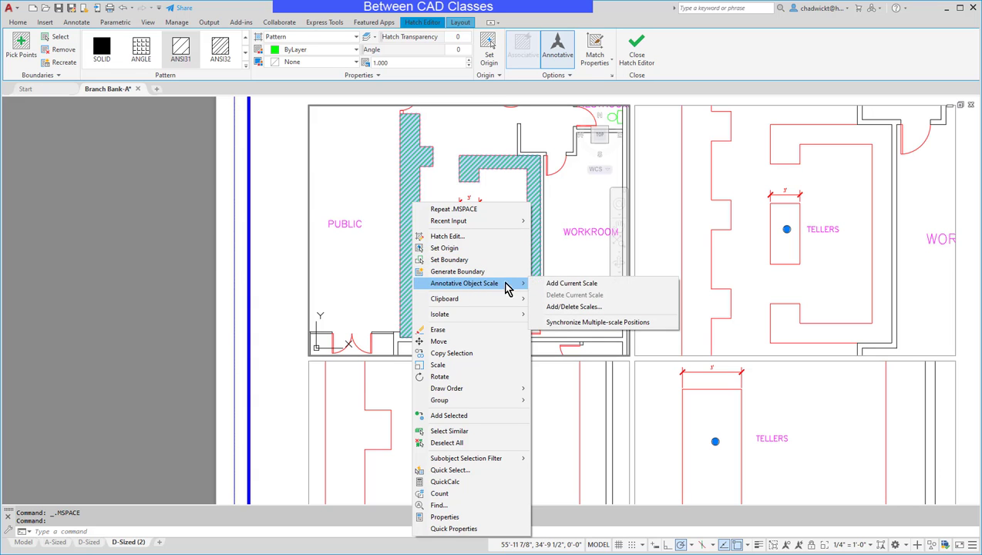
click(594, 308)
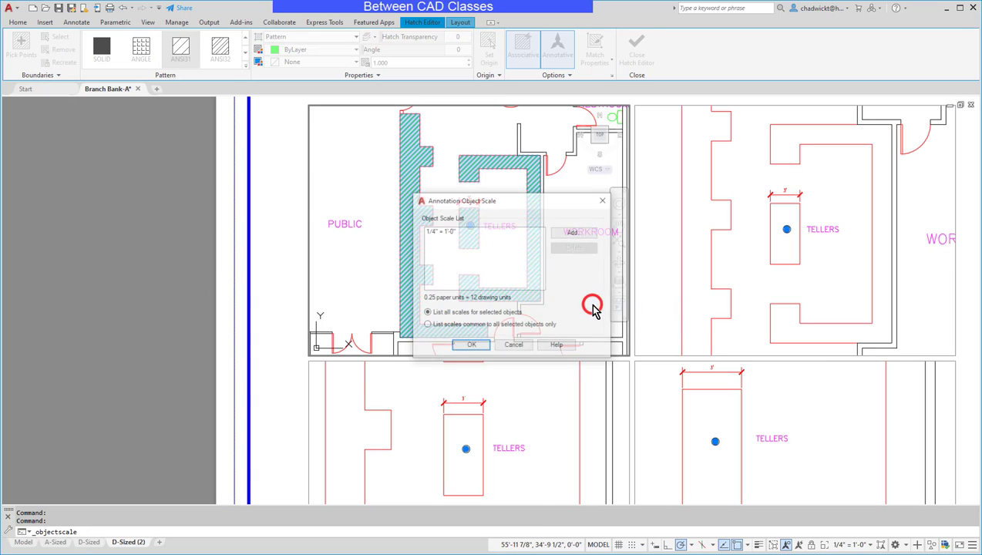
Step: Add the 3/8", 1/2" and 3/4" = 1'-0" scales to the hatch and return to paper space
click(568, 235)
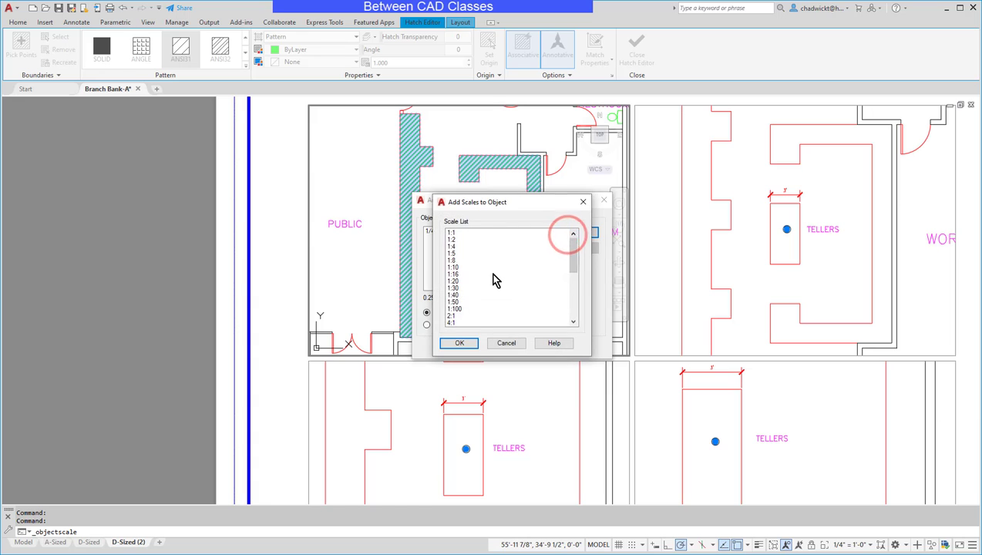
scroll(494, 281, down, 5)
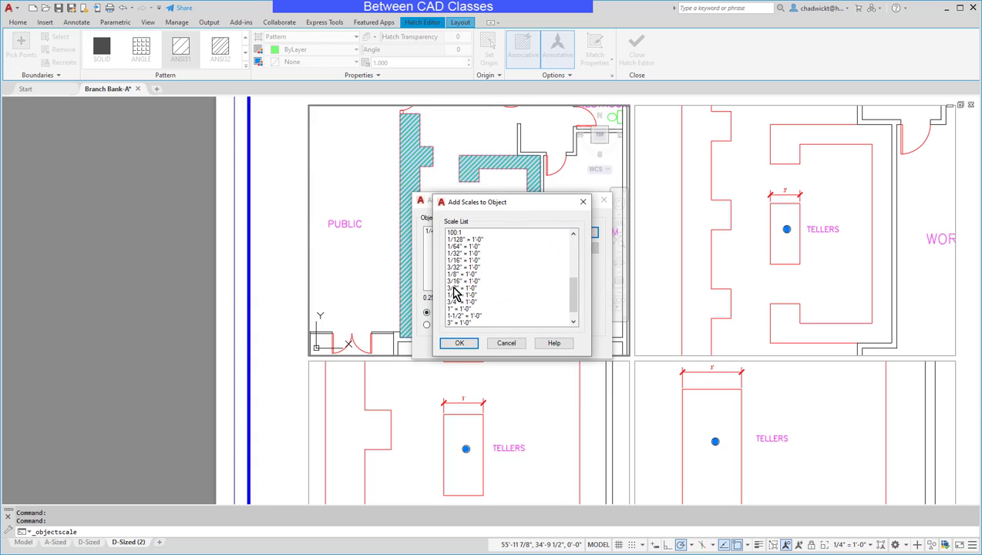
drag(455, 291, 459, 301)
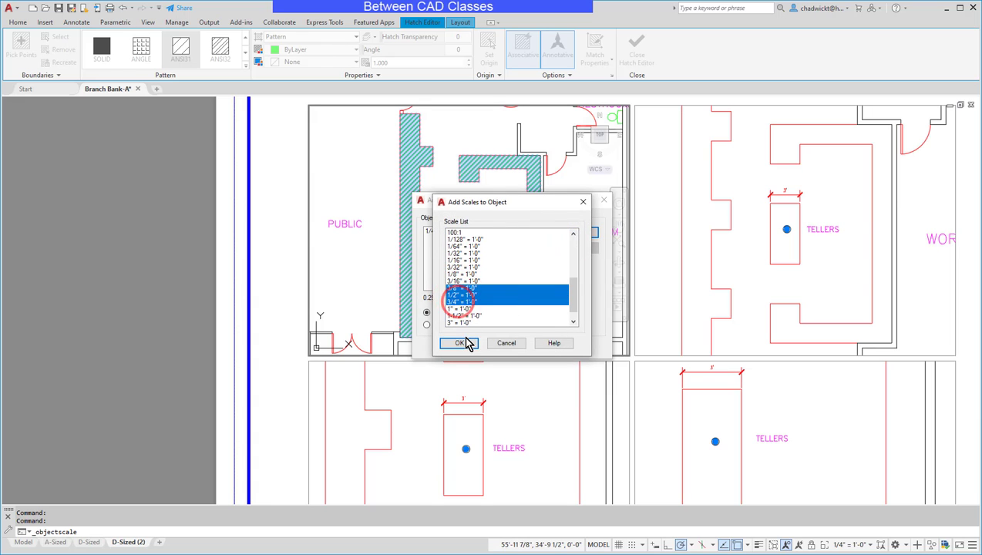
click(462, 343)
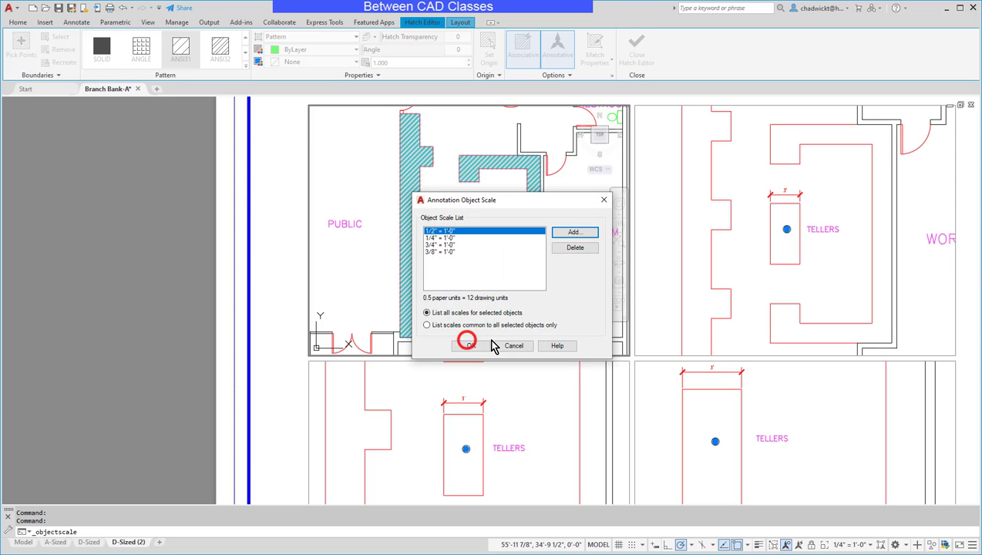
click(470, 347)
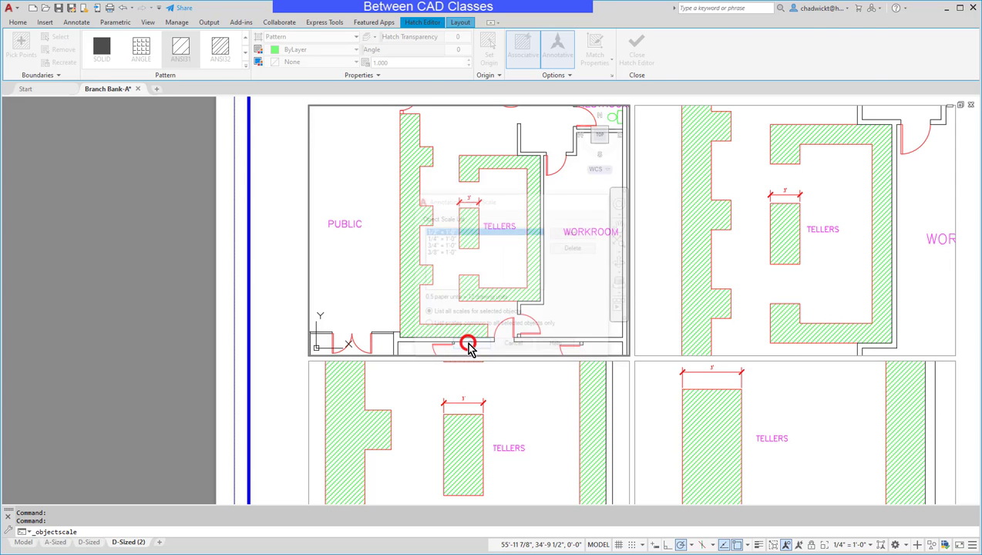
click(275, 292)
scroll(767, 394, down, 4)
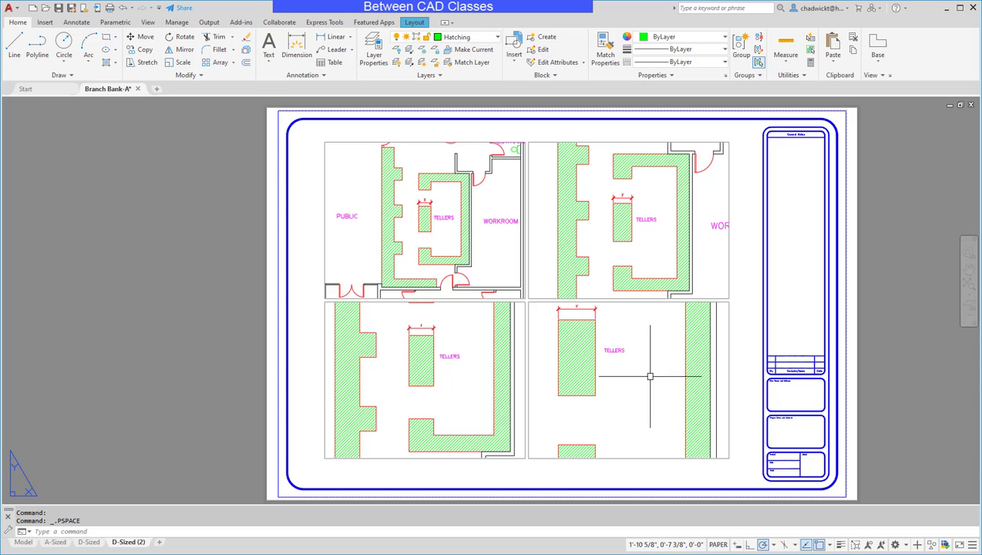
Step: Try the 1/8" = 1'-0" scale in the 1/4" = 1'-0" viewport, and undo the scale change
double_click(494, 263)
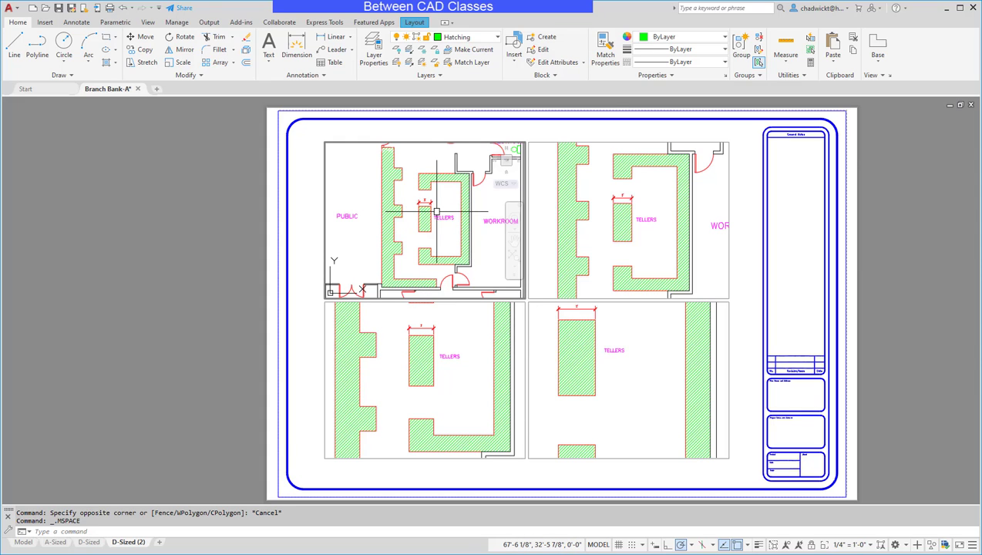
click(868, 545)
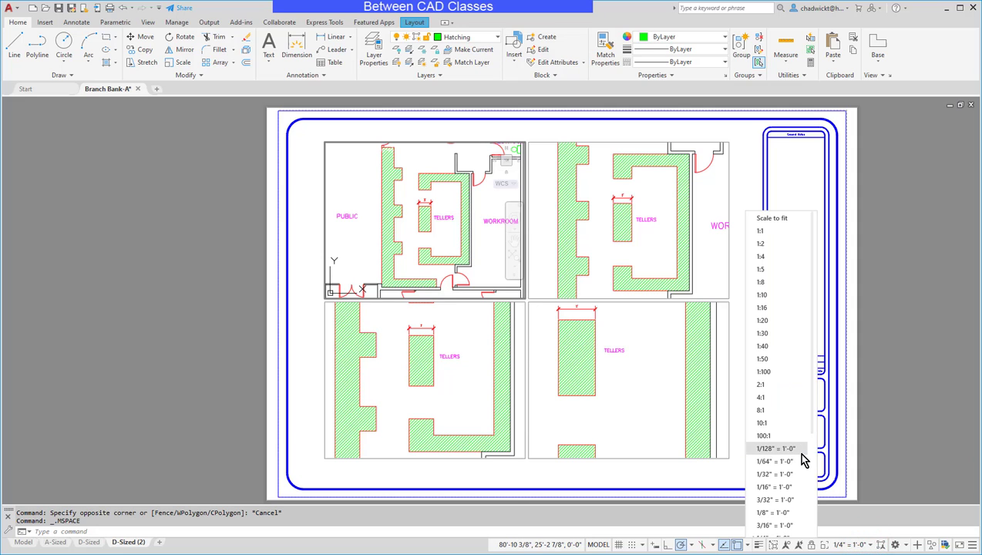
click(780, 513)
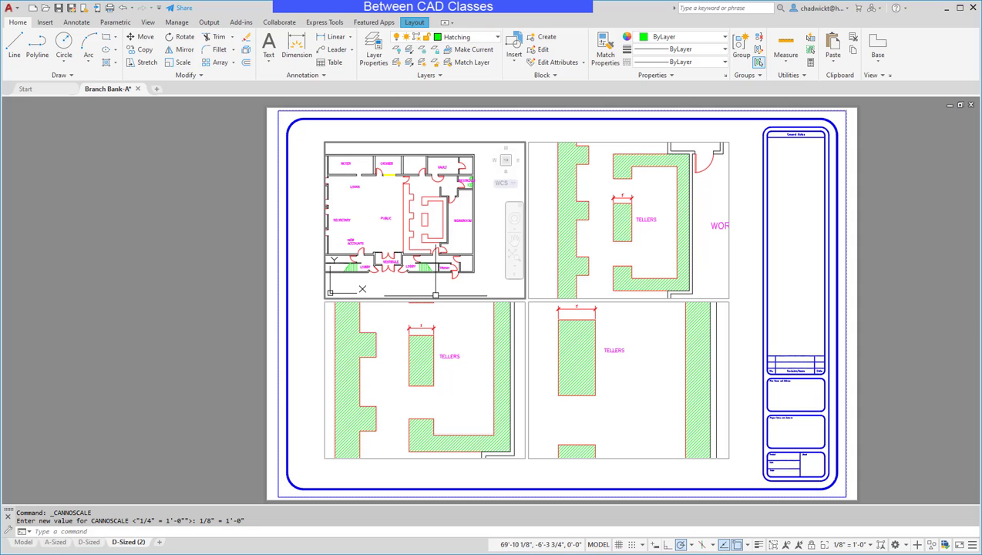
click(124, 8)
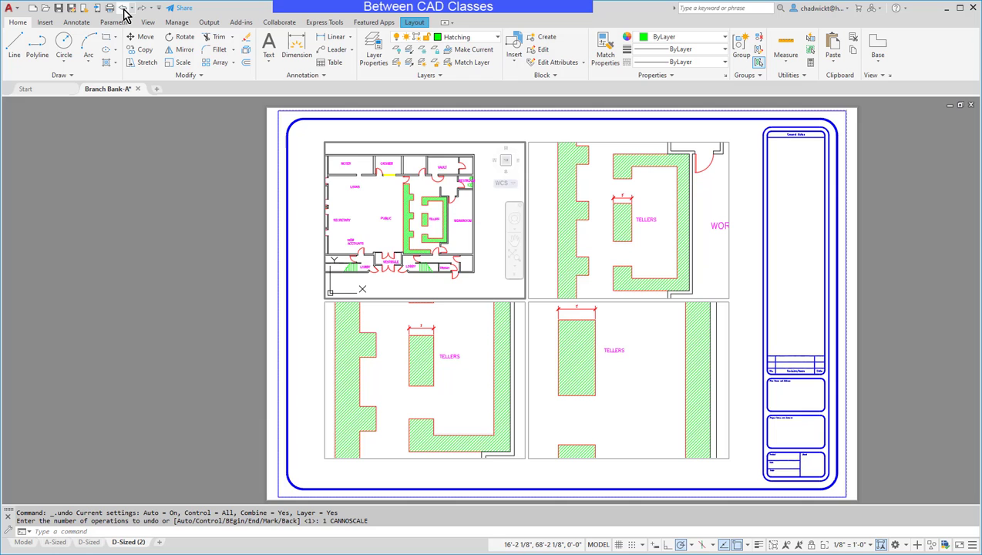
click(124, 9)
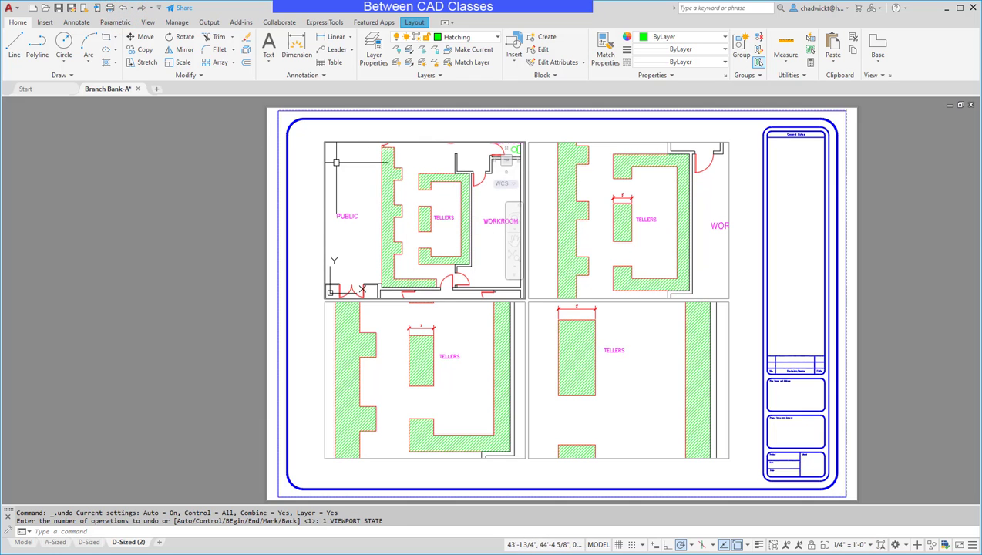
click(124, 8)
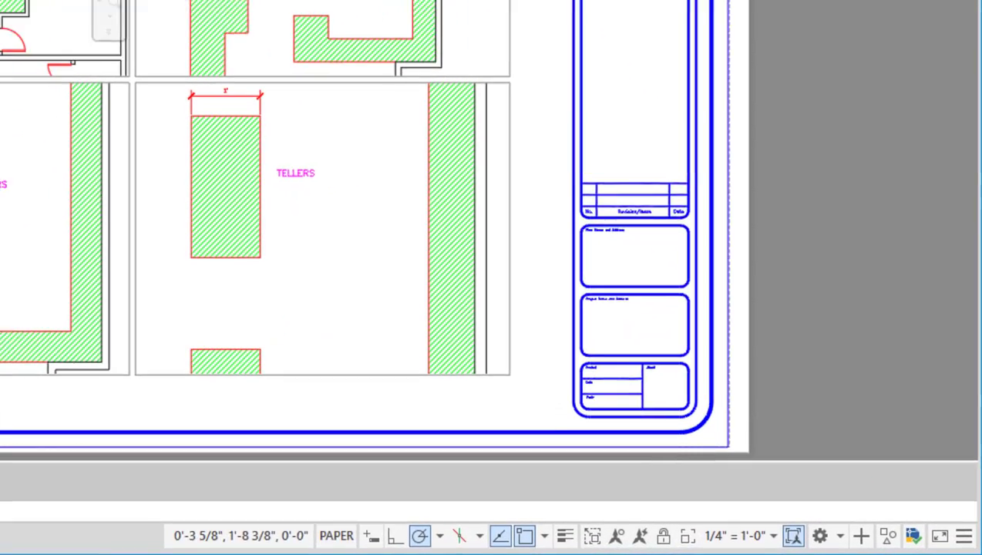
Step: Turn on automatic adding of scales to annotative objects and set the 1/4" = 1'-0" viewport to 1/8" = 1'-0"
click(636, 544)
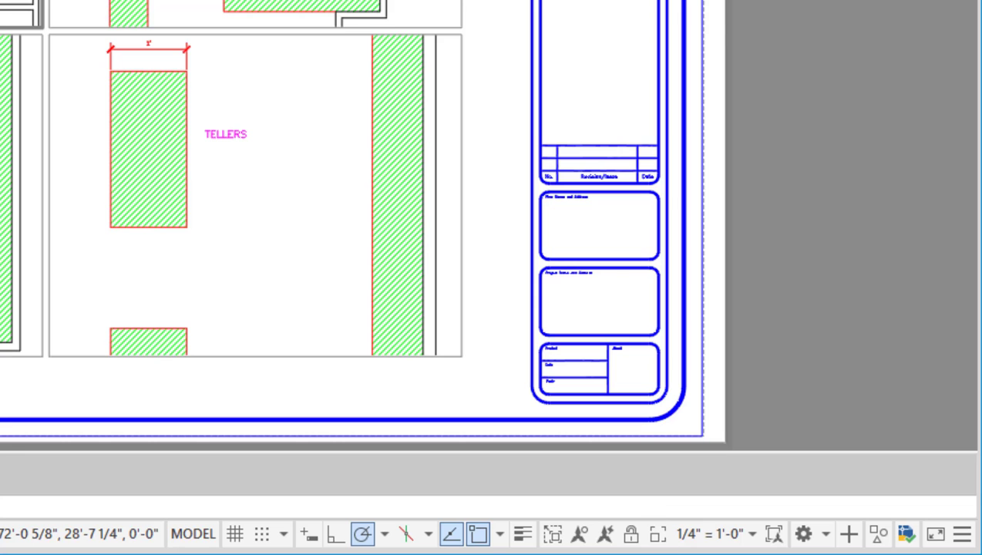
click(607, 539)
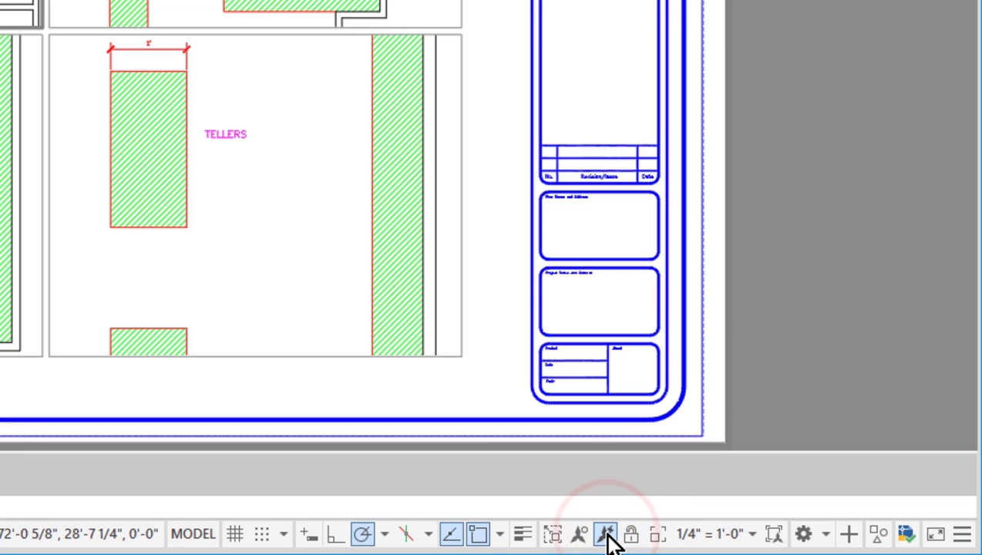
click(749, 535)
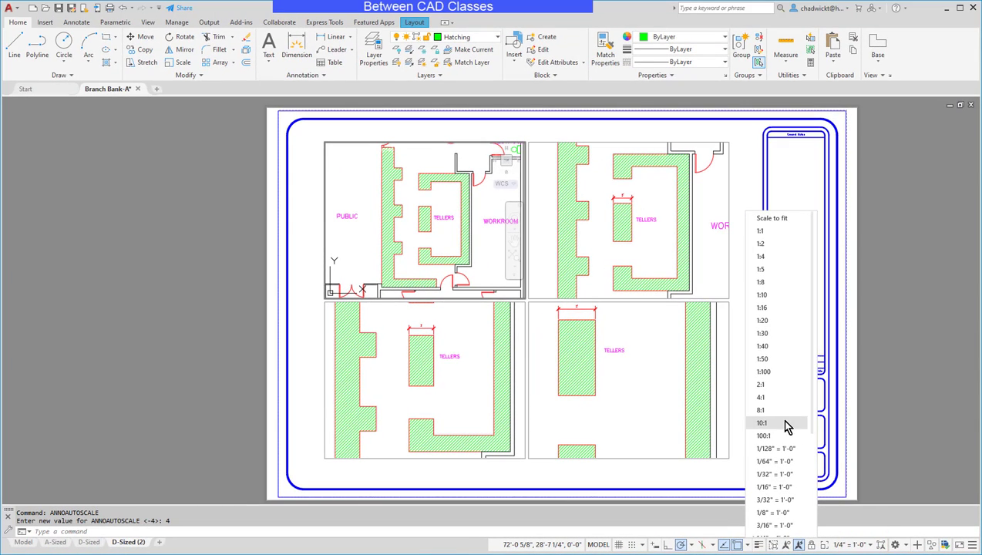
click(773, 510)
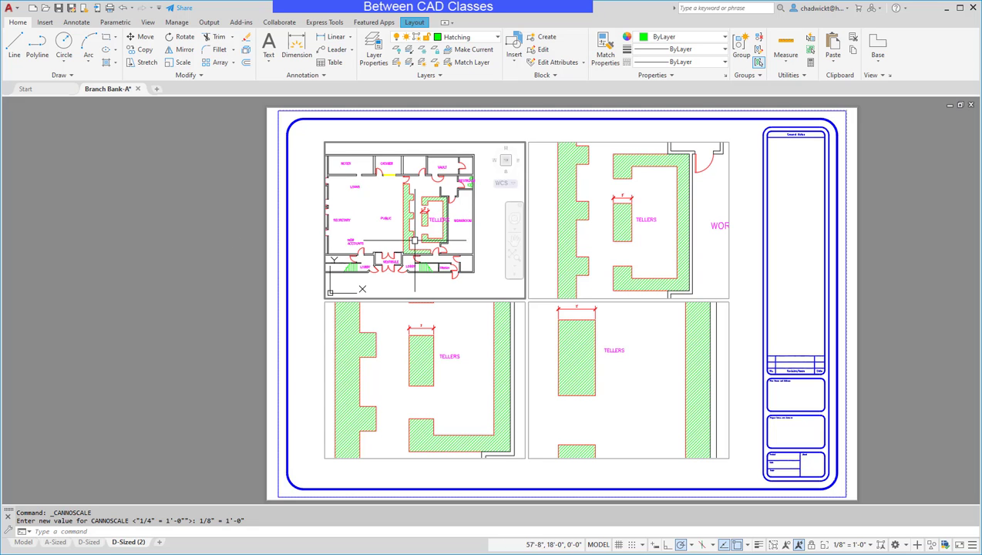
Step: Return to paper space, compare the text, dimensions and hatching across the viewports, and turn off automatic adding of annotation scales
double_click(184, 219)
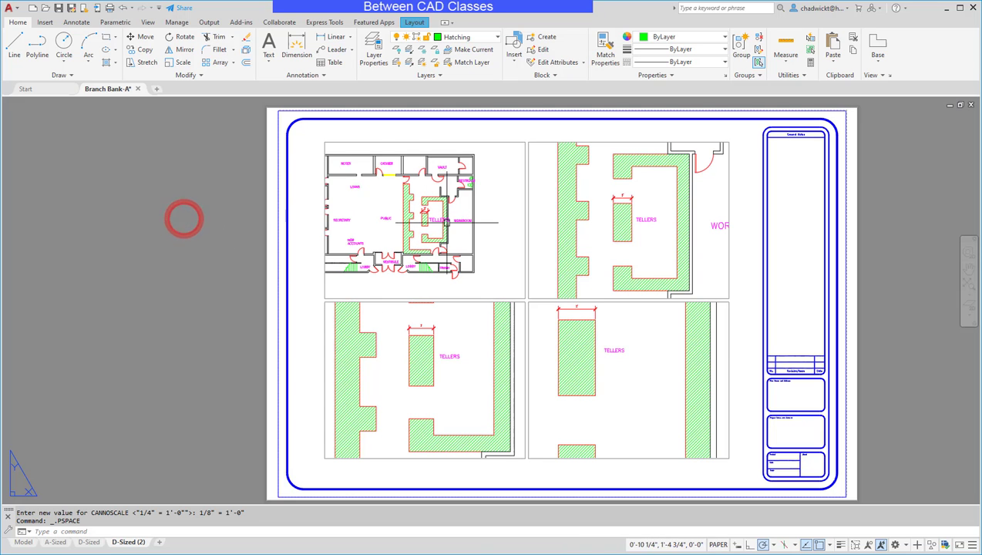
scroll(452, 220, up, 4)
scroll(442, 332, down, 2)
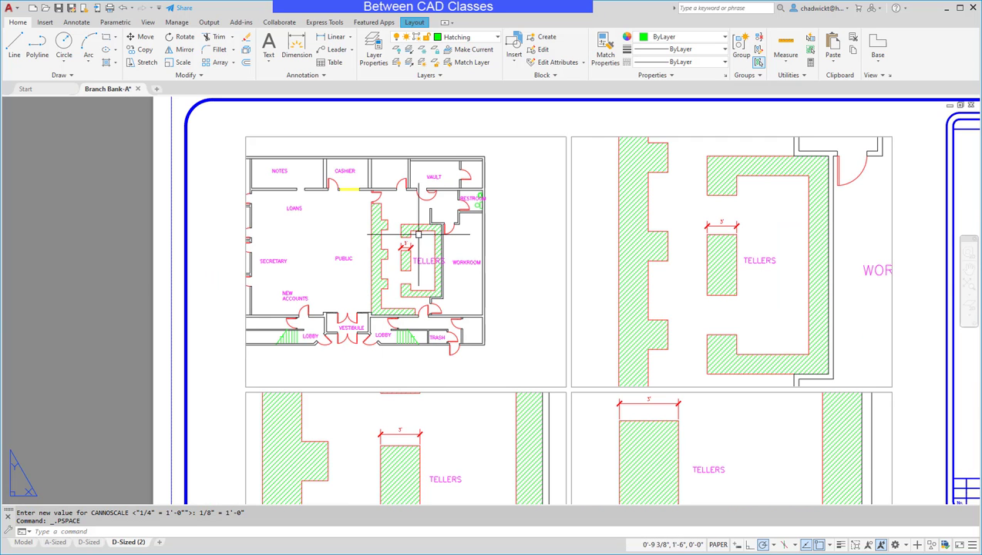
middle_drag(516, 293, 459, 247)
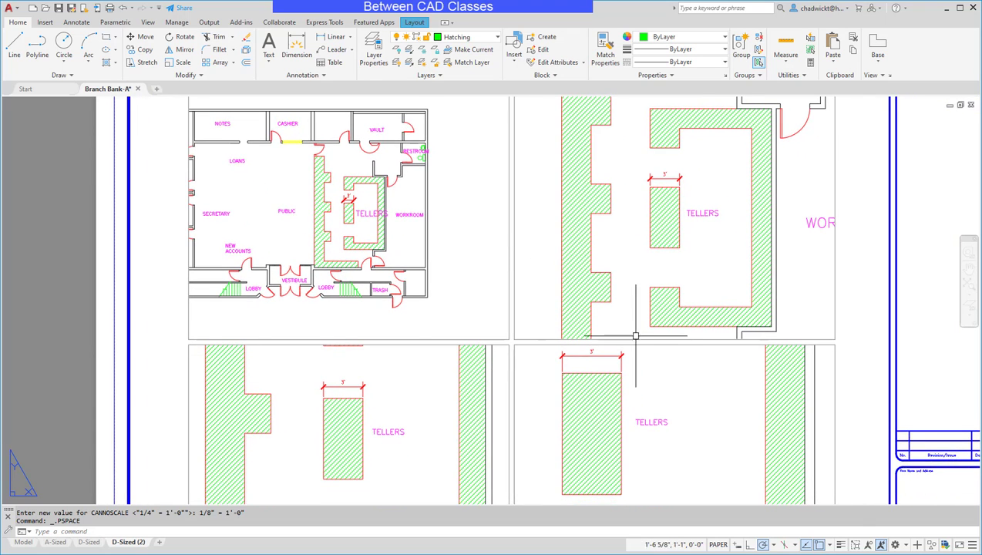
scroll(831, 497, up, 2)
scroll(721, 404, down, 2)
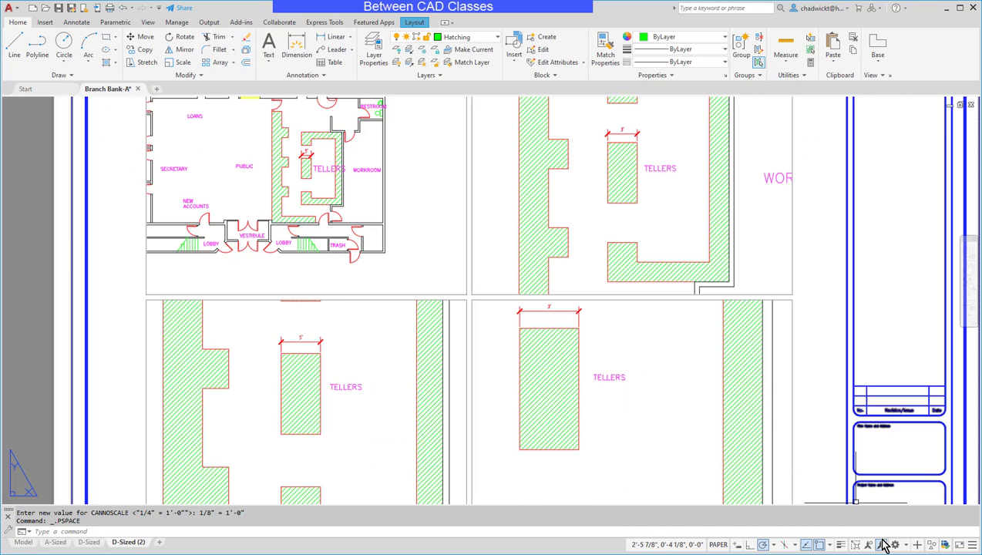
scroll(696, 472, down, 2)
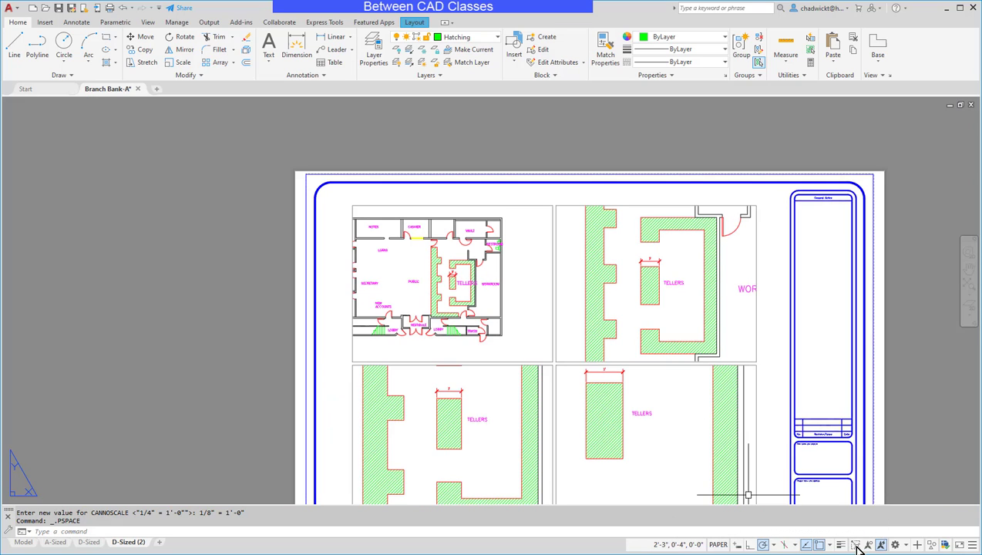
click(881, 545)
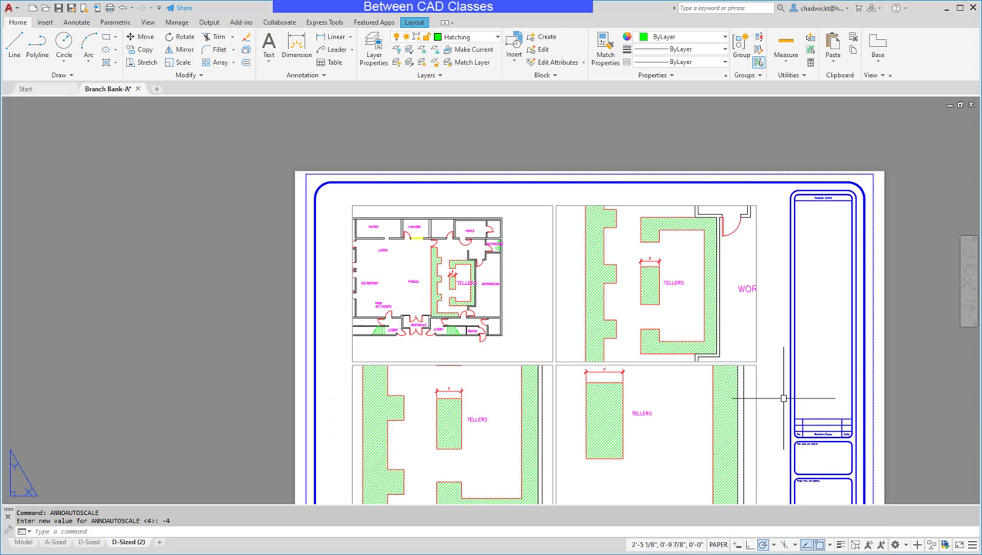